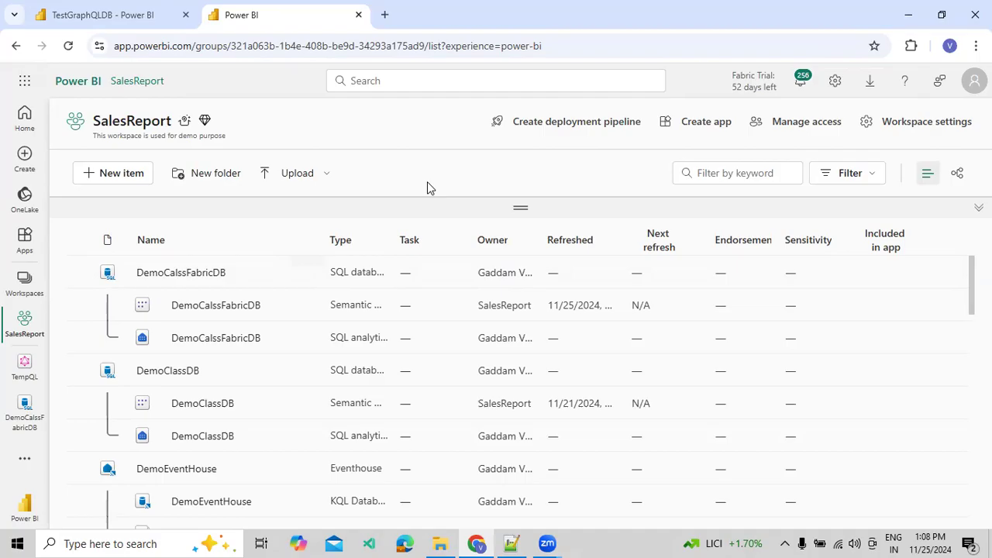
Create a new API for GraphQL item named ClasssDemo in the SalesReport workspace.
left_click(124, 175)
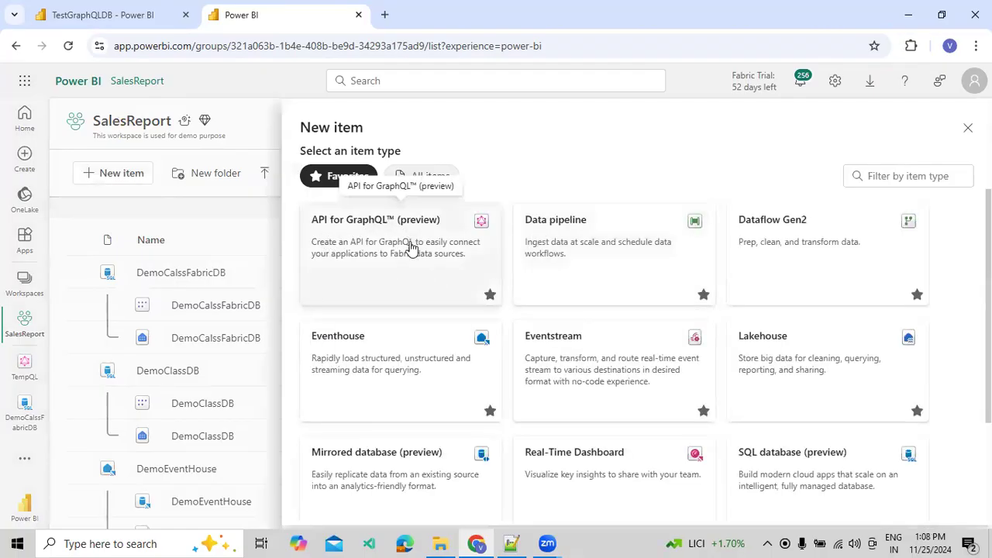
left_click(389, 263)
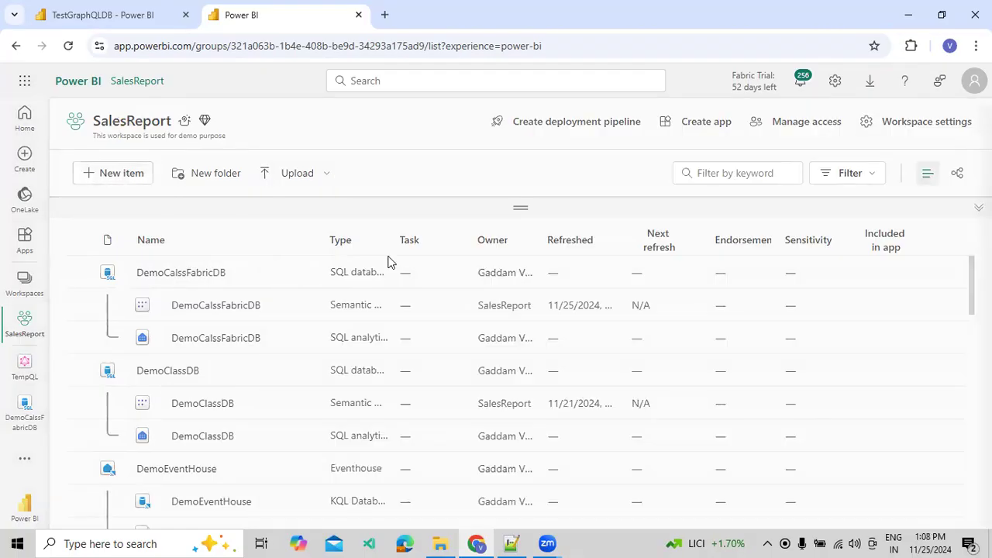
type("Clasee")
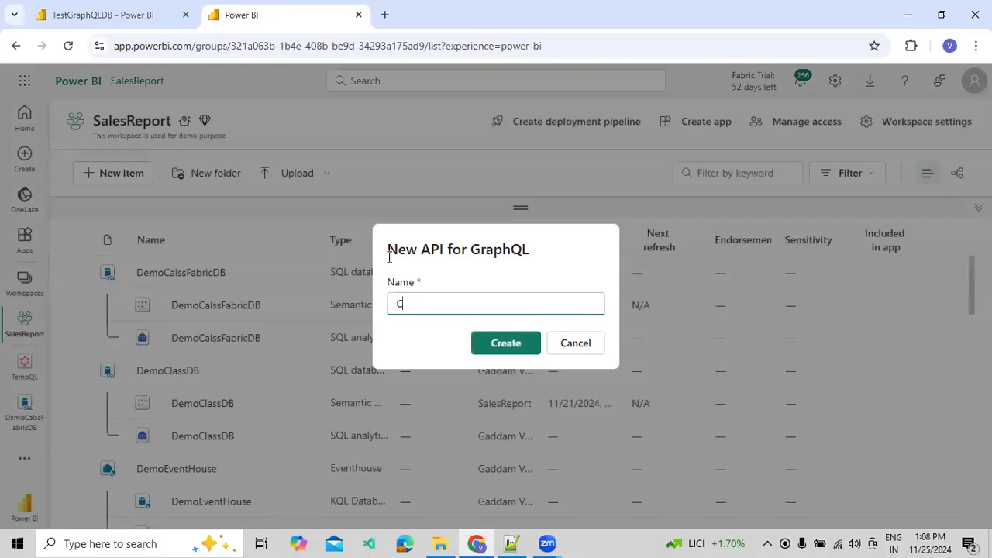
key("BackSpace")
key("BackSpace")
type("ssDemo")
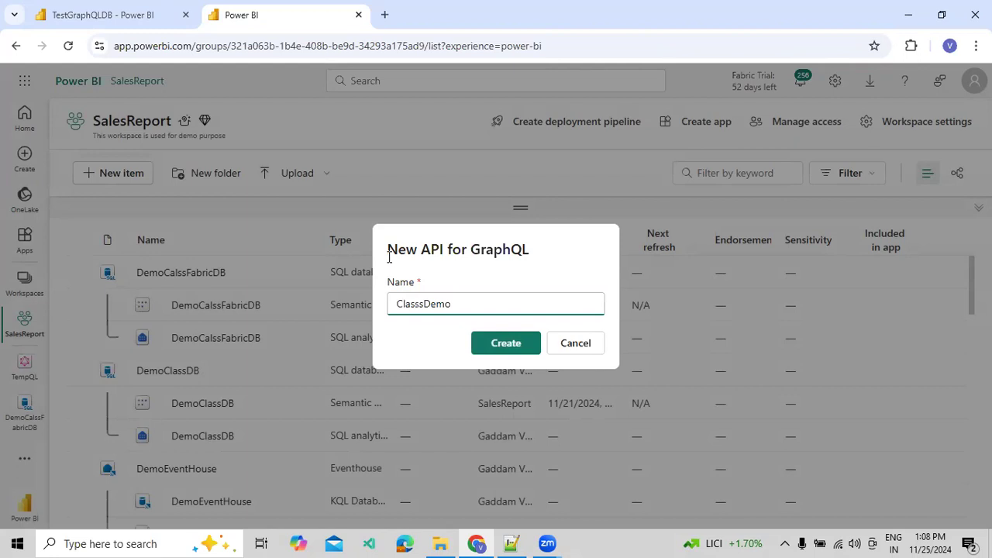
left_click(491, 341)
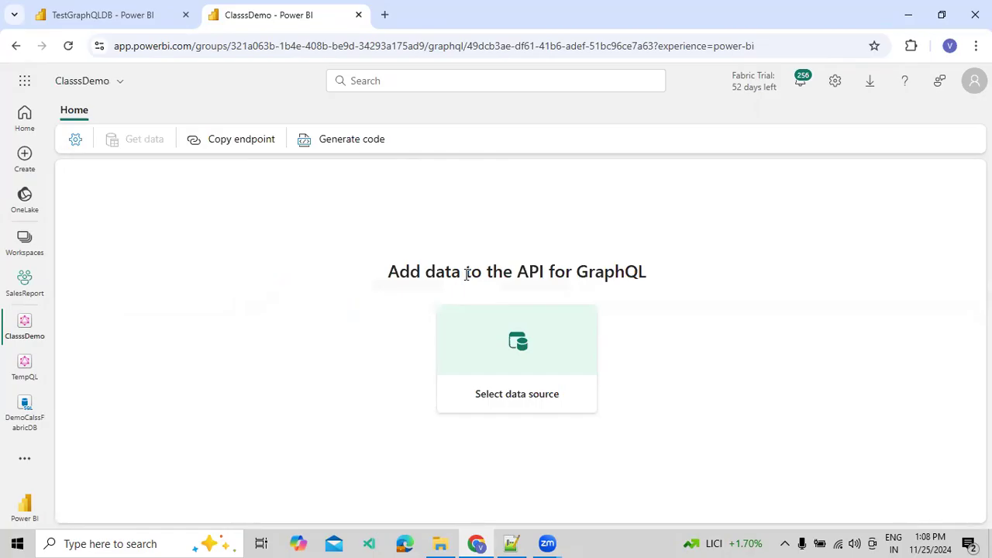
Start selecting a data source, with connectivity to Fabric or external data sources using a saved credential.
left_click(510, 338)
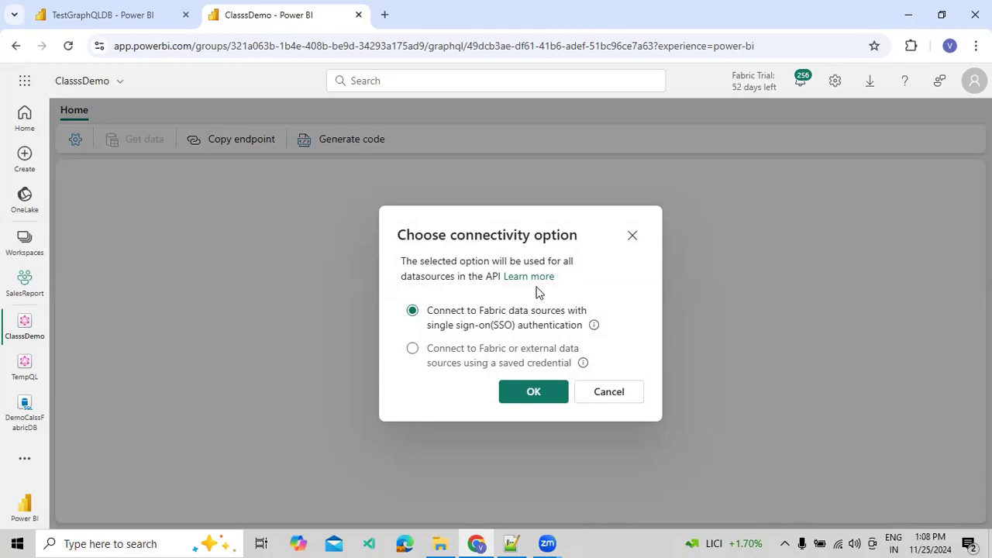
left_click(458, 353)
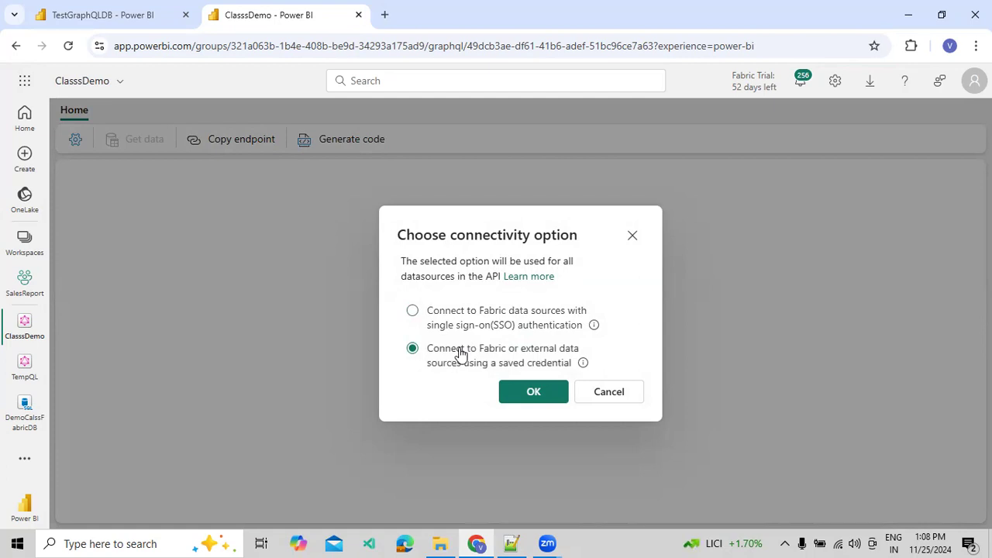
left_click(513, 393)
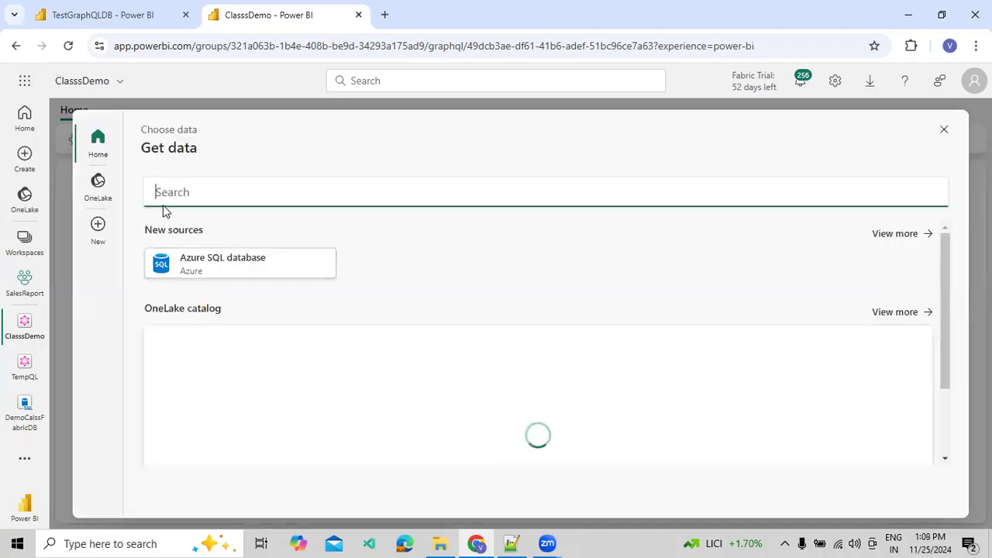
left_click(111, 195)
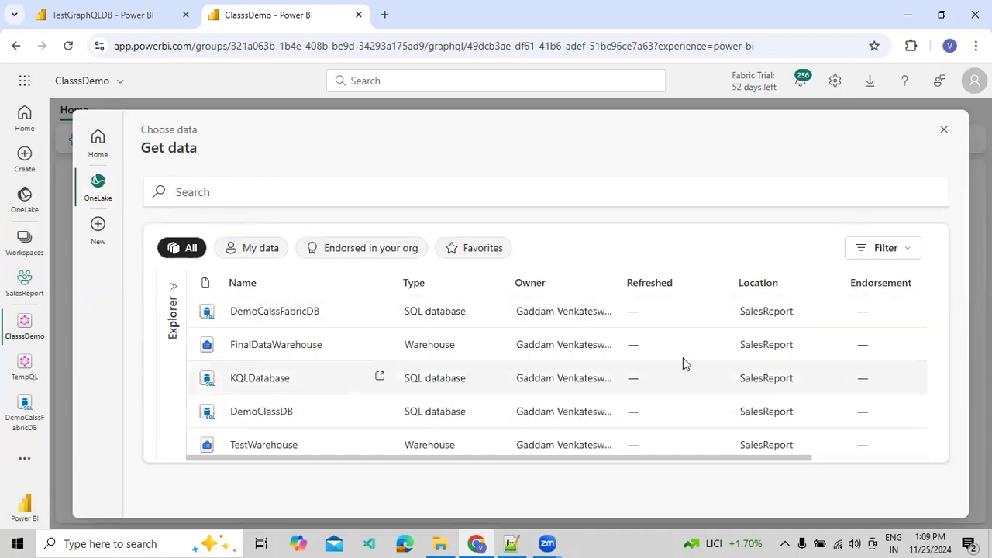
left_click_drag(422, 311, 457, 310)
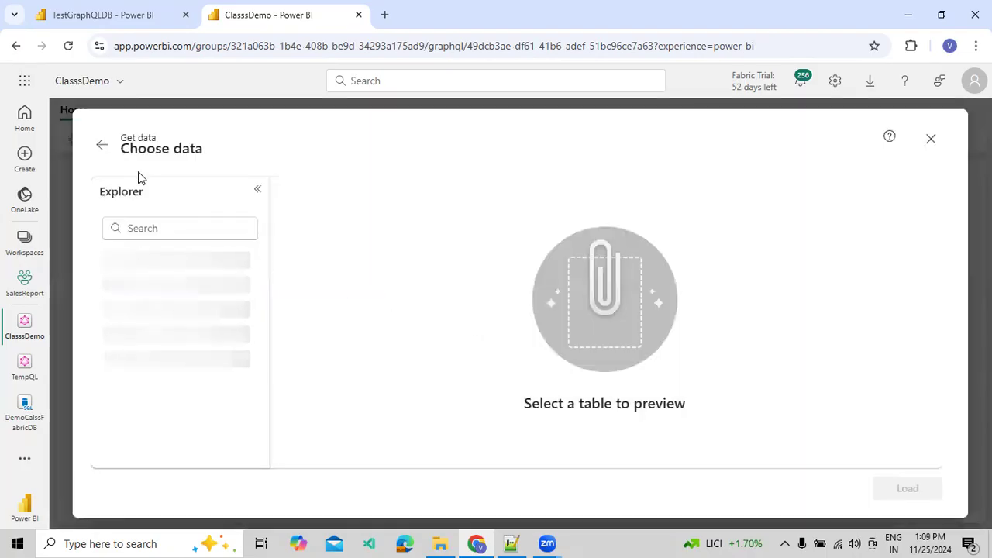
left_click(102, 145)
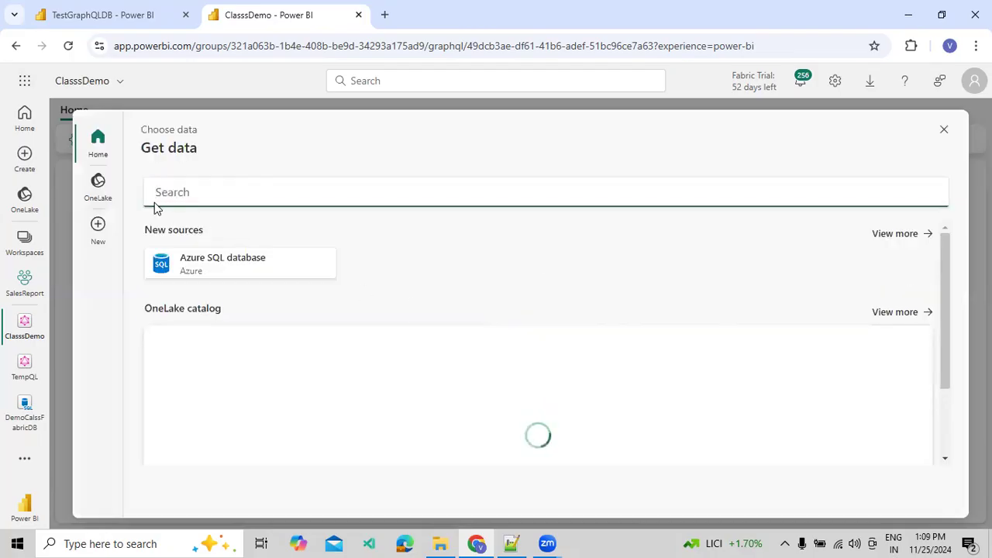
Try to connect to the SourceDataLakehouse SQL analytics endpoint from OneLake, and cancel the connection.
left_click(98, 186)
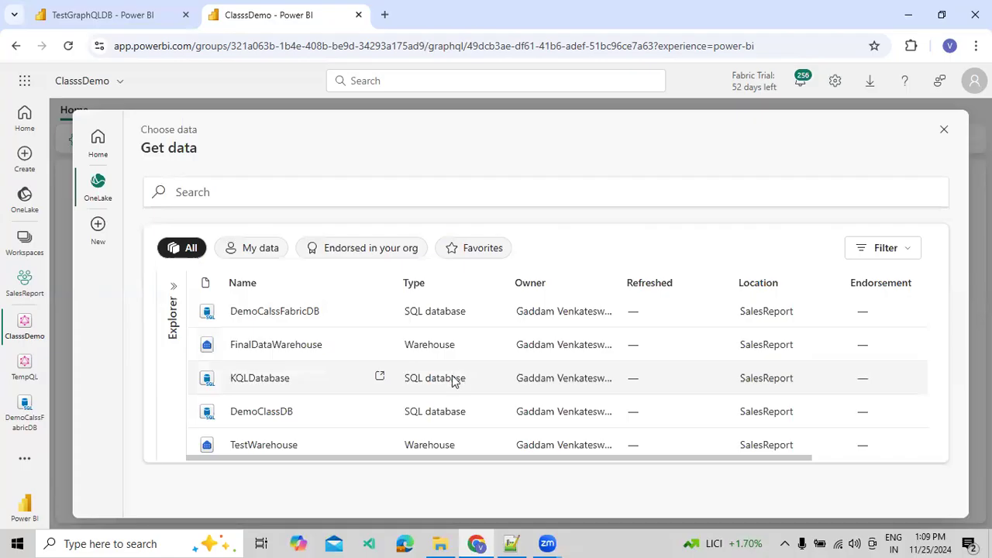
scroll(453, 378, "down", 1)
scroll(453, 374, "down", 1)
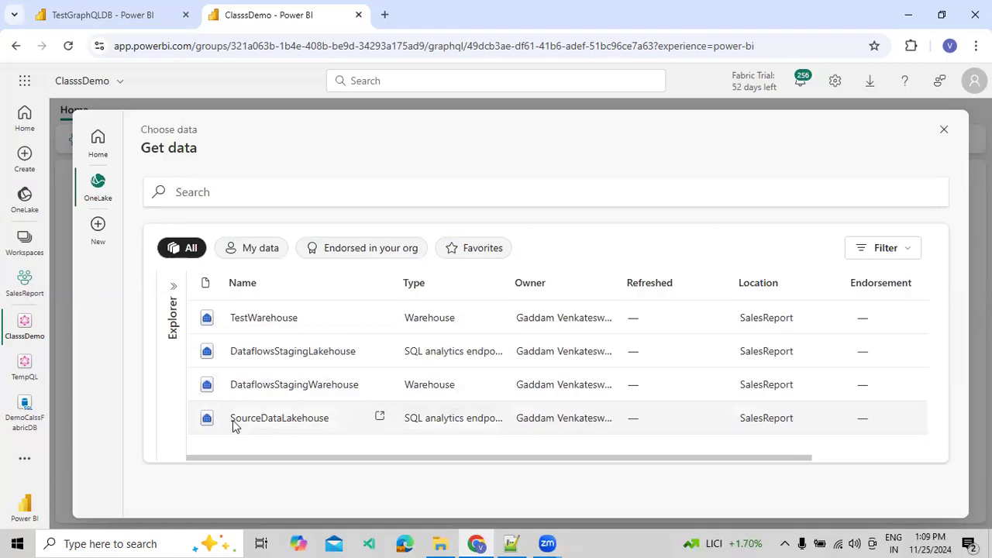
left_click_drag(244, 420, 313, 427)
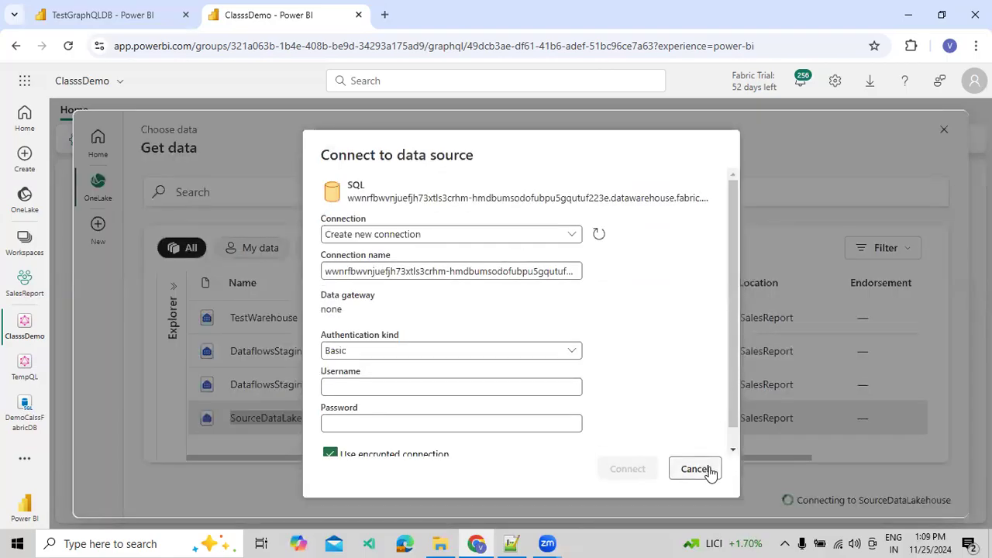
left_click(707, 470)
left_click(592, 346)
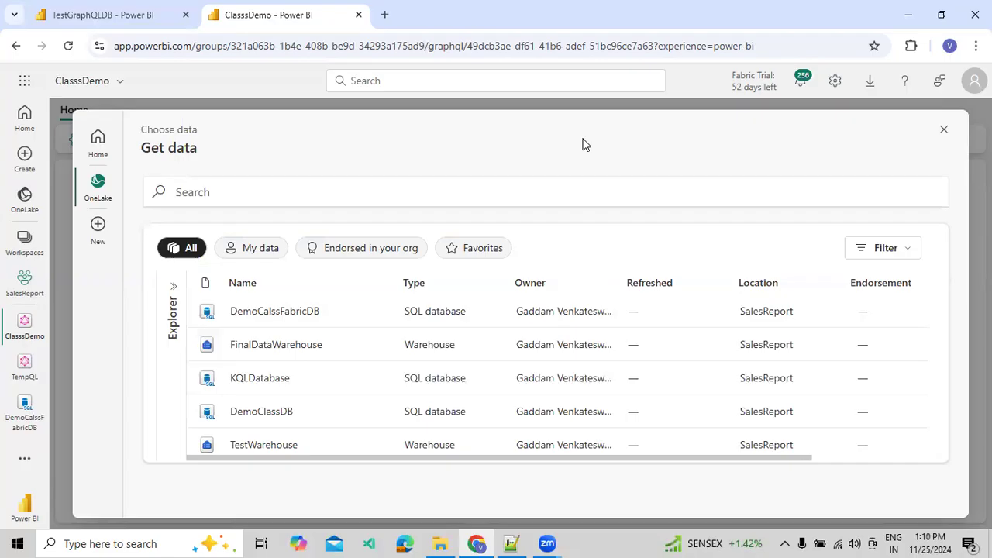
Load the dbo.Employee and dbo.DeptTable tables from the DemoCalssFabricDB SQL database into the API.
scroll(426, 364, "down", 3)
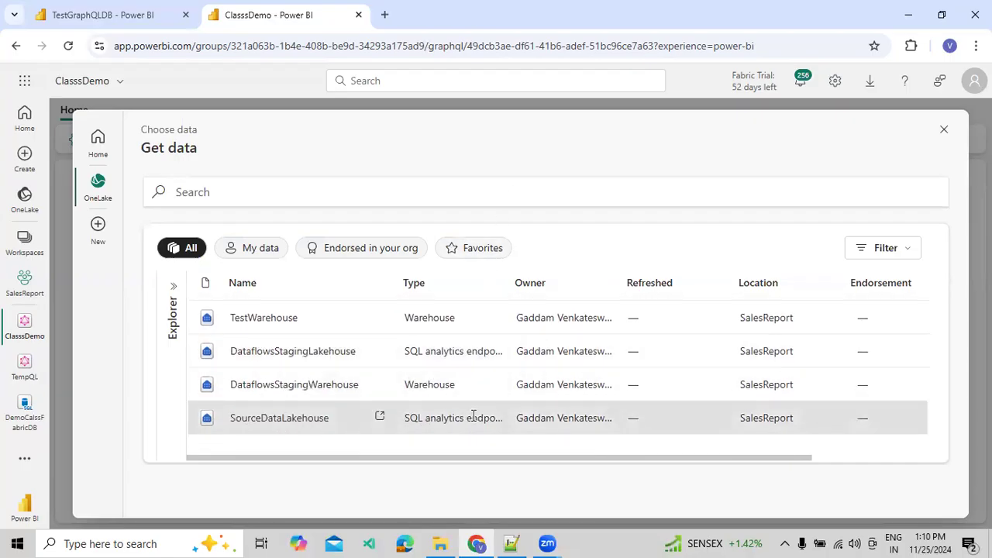
scroll(480, 380, "up", 3)
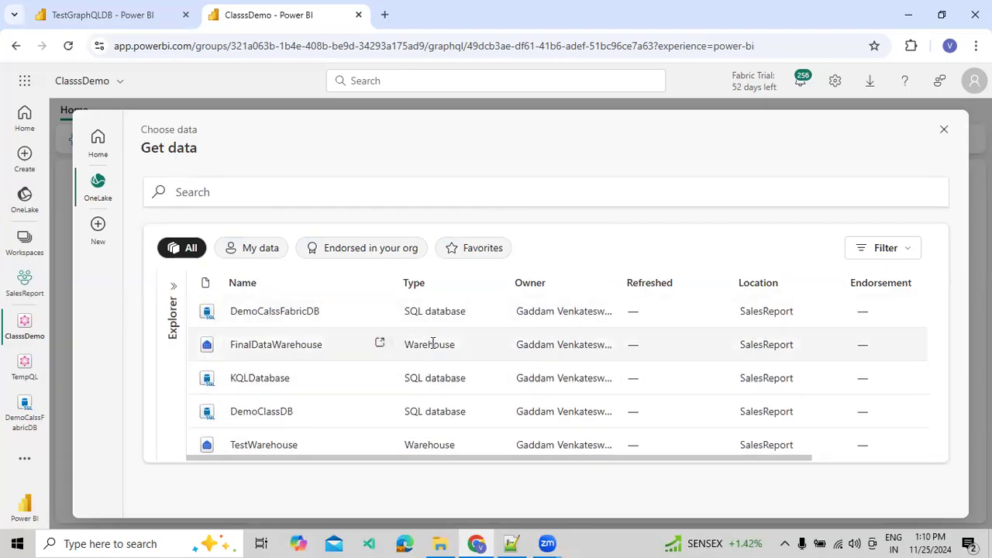
left_click(312, 326)
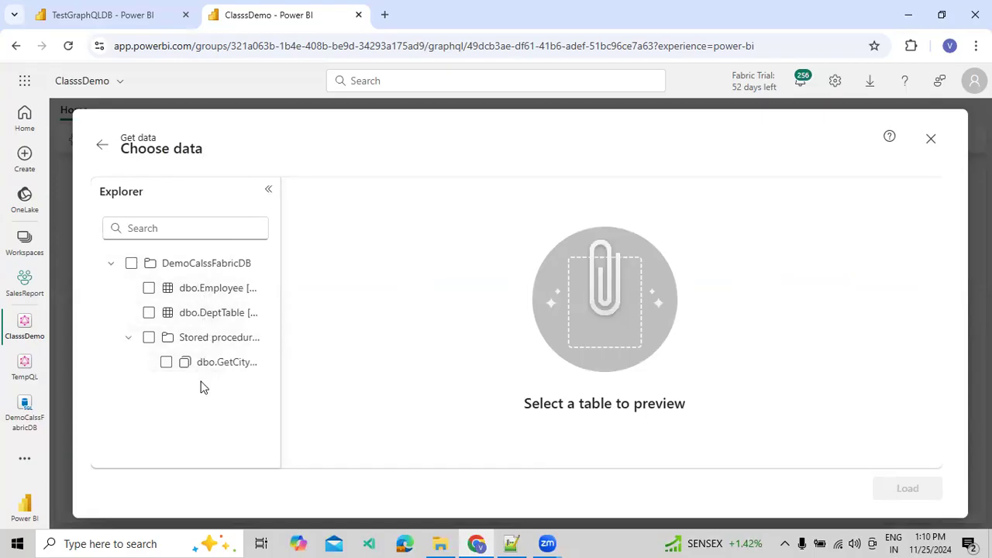
left_click(148, 289)
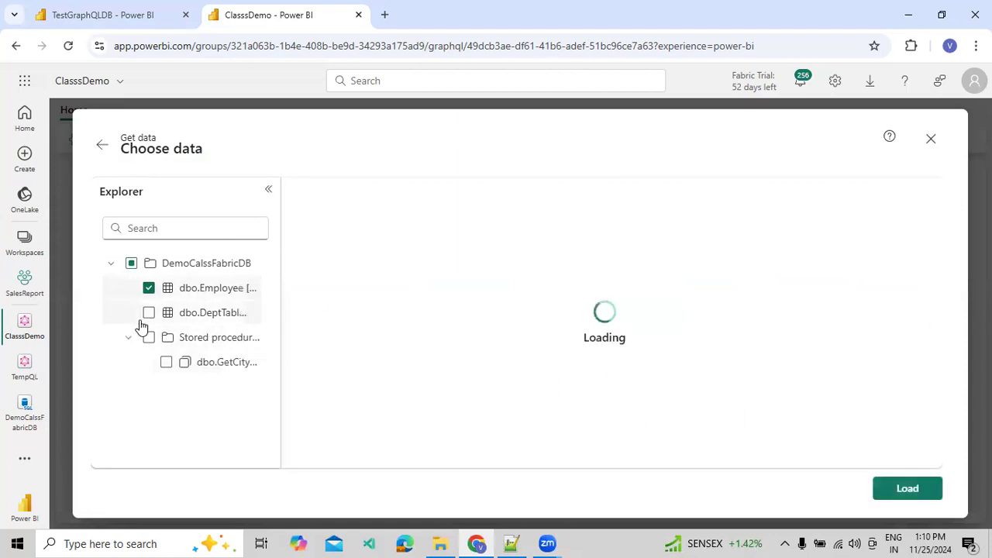
left_click(148, 312)
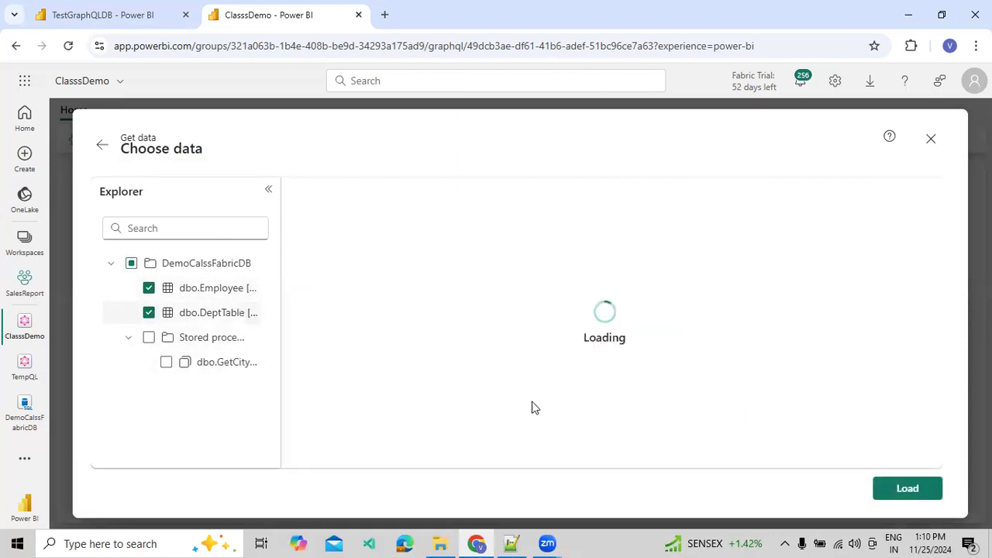
left_click(903, 488)
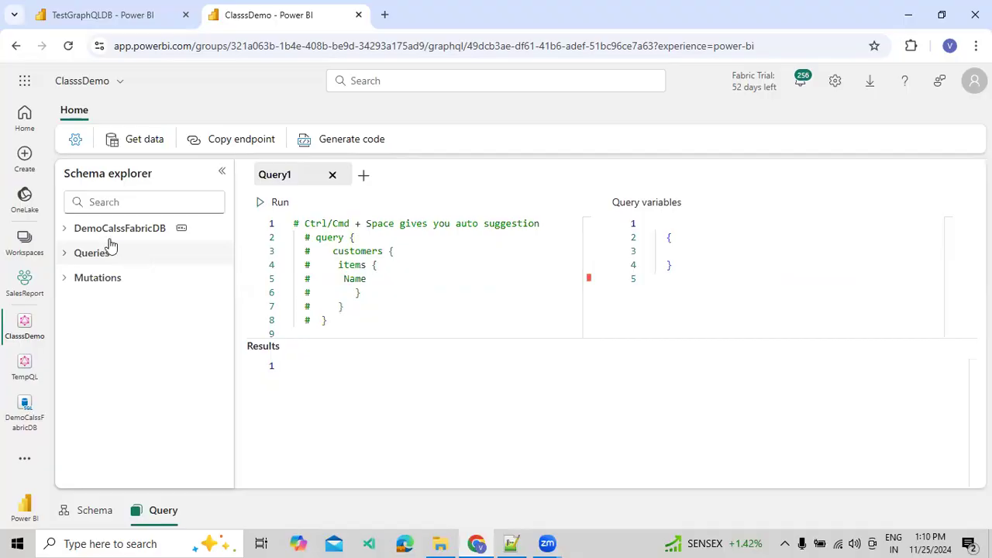
Expand the Mutations, Queries and DemoCalssFabricDB nodes in the schema explorer to examine the generated objects.
left_click(68, 279)
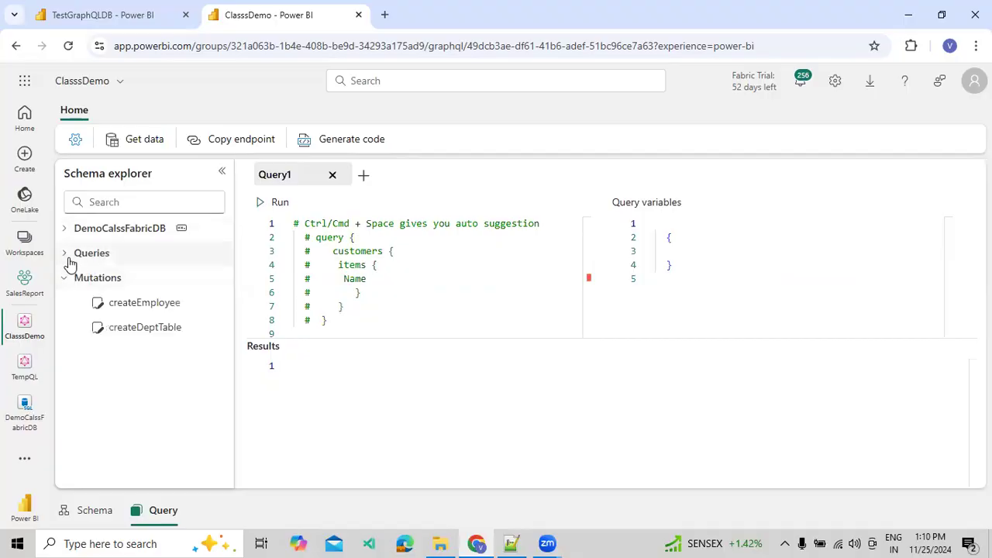
left_click(65, 256)
left_click(66, 228)
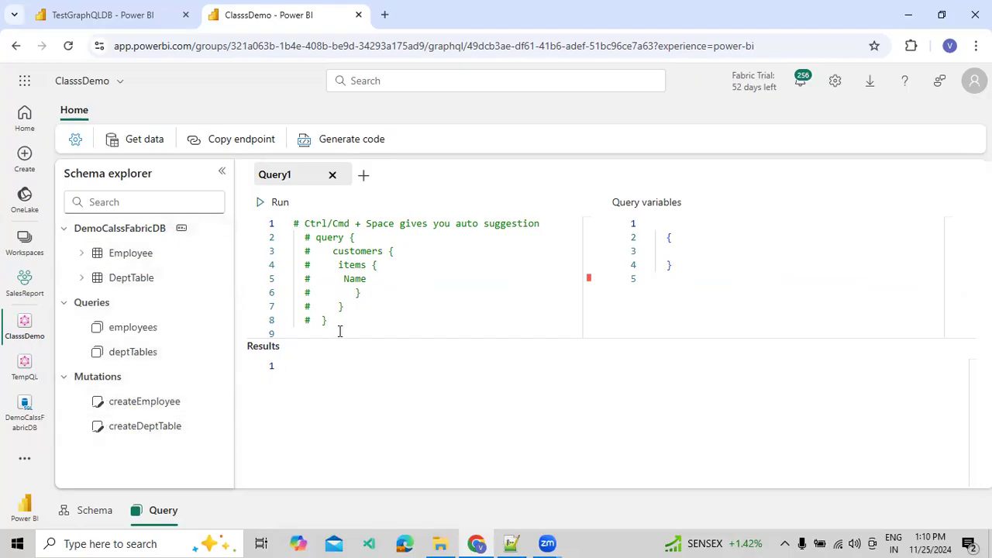
left_click(392, 294)
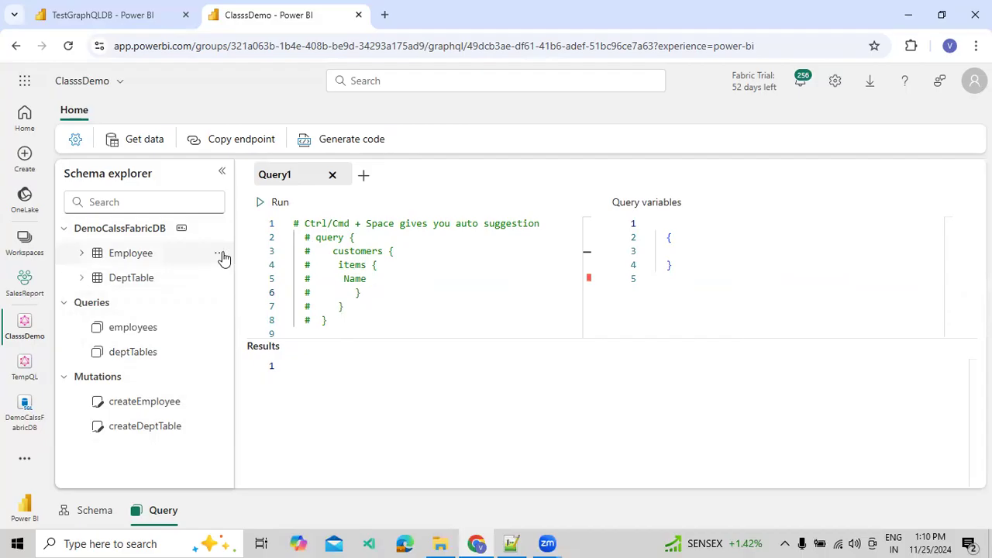
Open relationship management for the Employee table and start a new relationship.
left_click(220, 253)
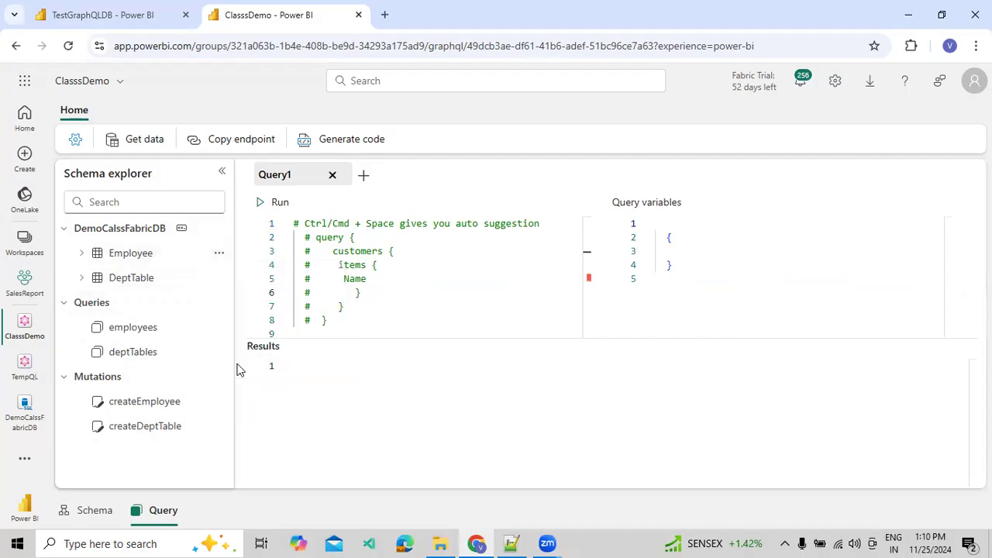
left_click(239, 367)
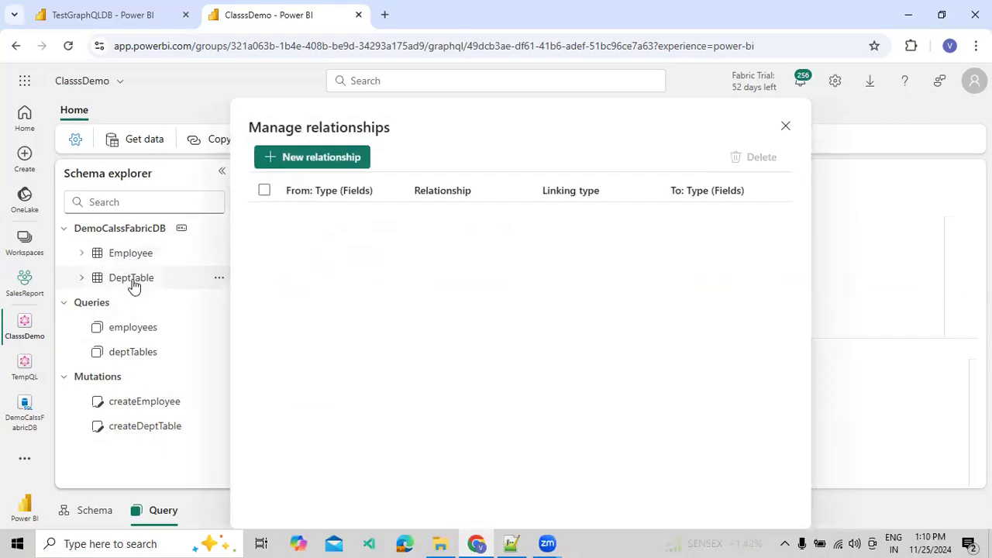
left_click(294, 152)
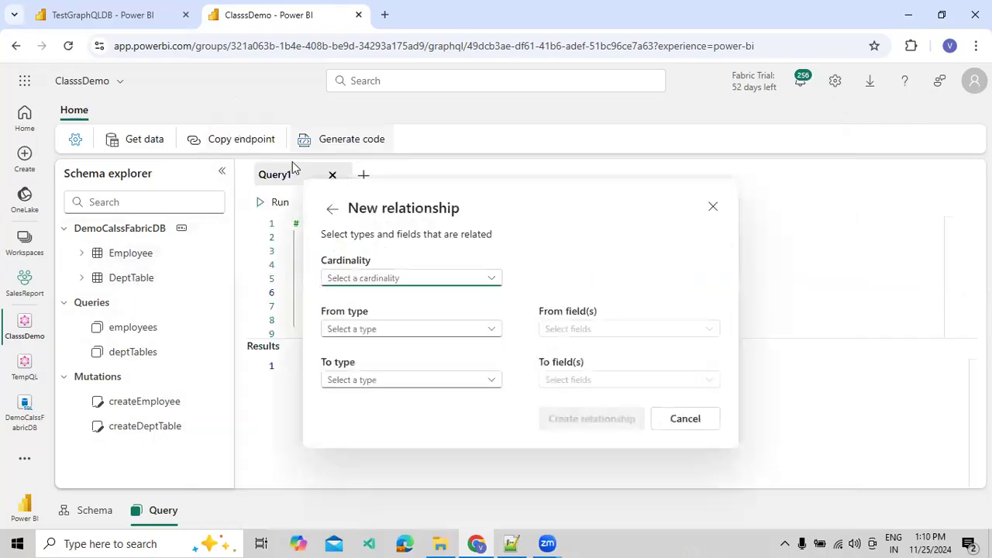
Try the many-to-one, one-to-many, one-to-one and many-to-many cardinalities for the new relationship.
left_click(343, 282)
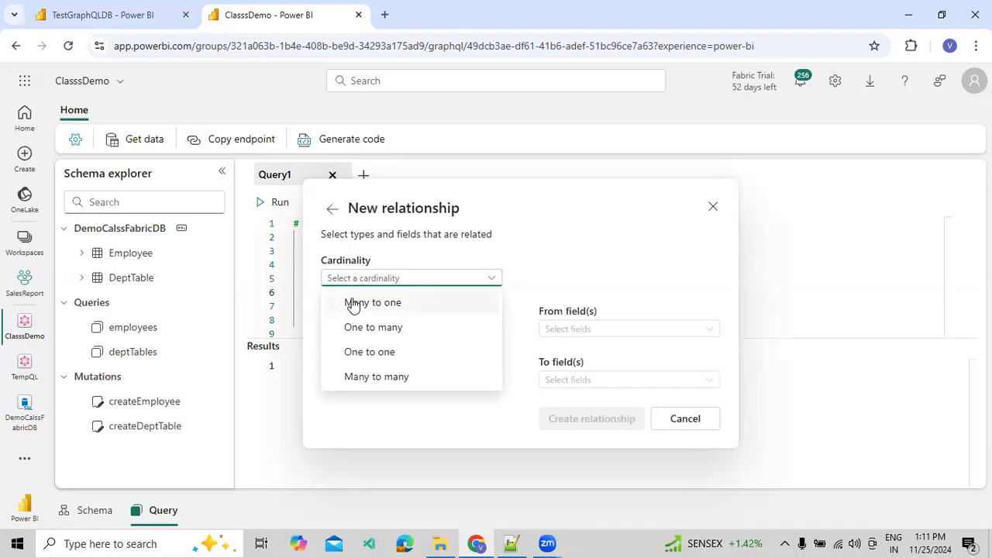
left_click(352, 303)
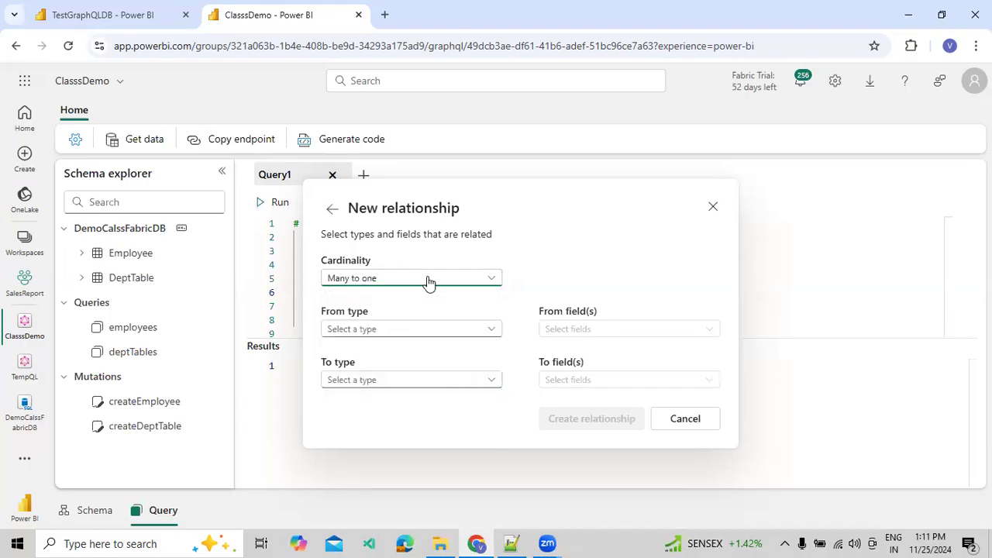
left_click(430, 280)
left_click(385, 328)
left_click(436, 280)
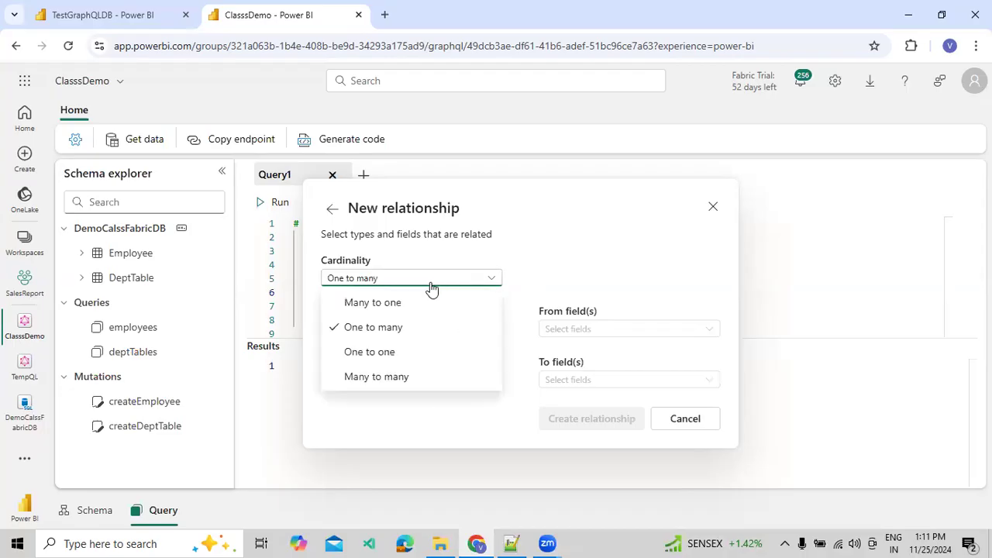
left_click(380, 351)
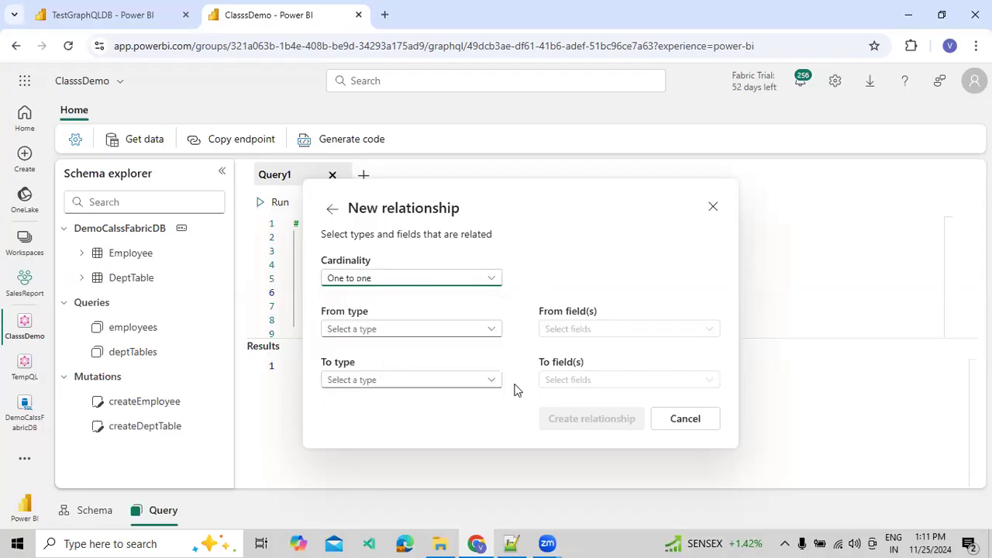
left_click(470, 282)
left_click(416, 375)
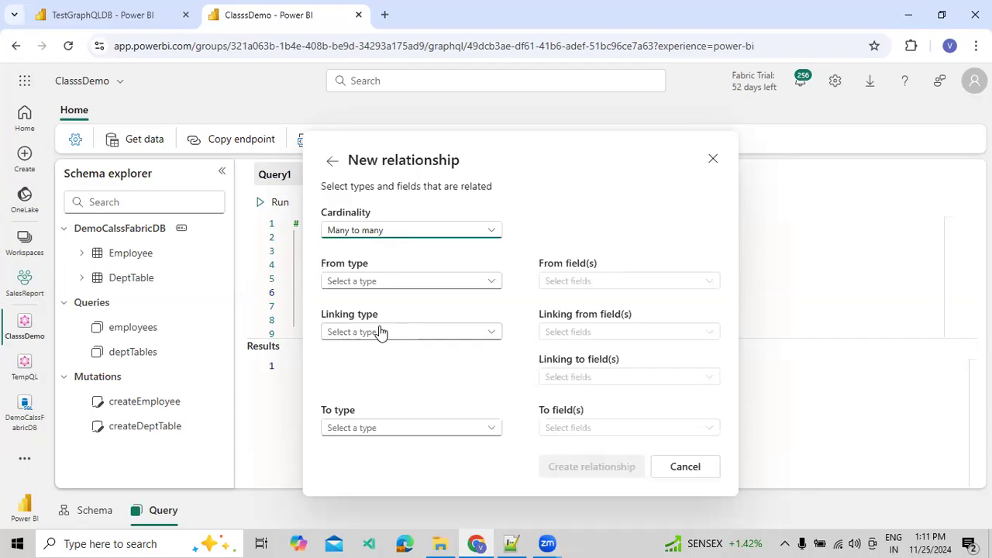
Set the relationship's cardinality to One to many, with Employee as the from type and EmpId as the from field.
left_click(398, 230)
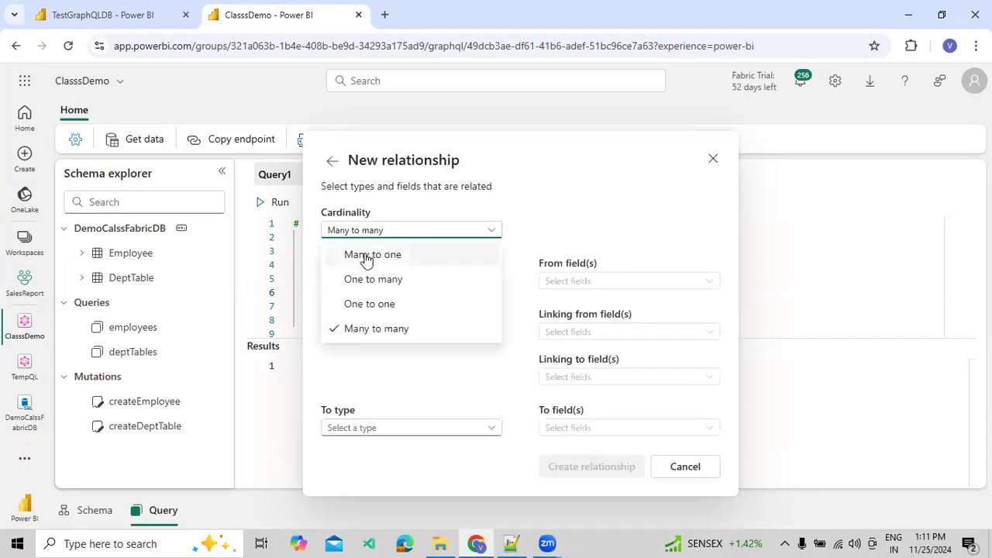
left_click(366, 280)
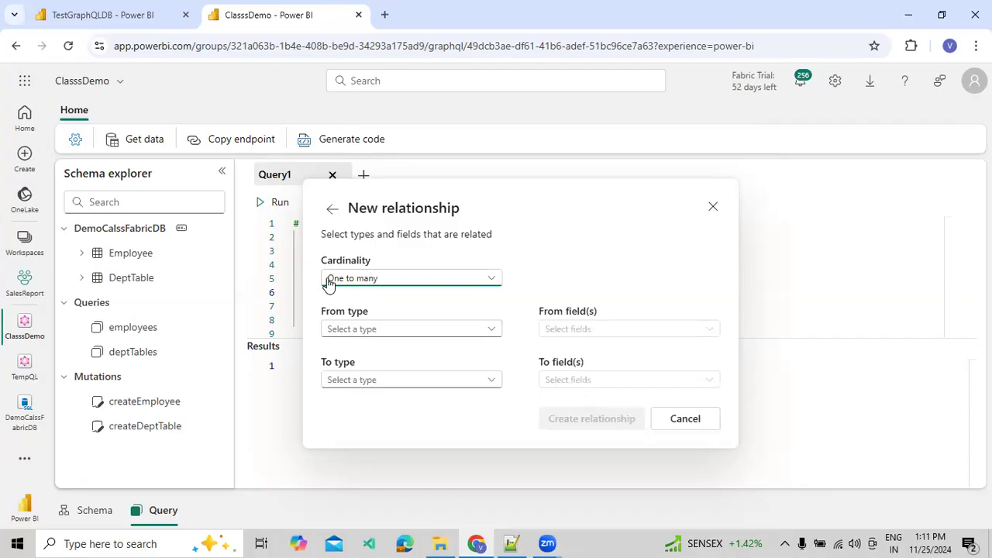
left_click(359, 331)
left_click(361, 352)
left_click(596, 330)
left_click(573, 354)
left_click(474, 353)
Set DeptTable as the relationship's to type with EmpID as the to field, create the relationship, and close relationship management.
left_click(409, 380)
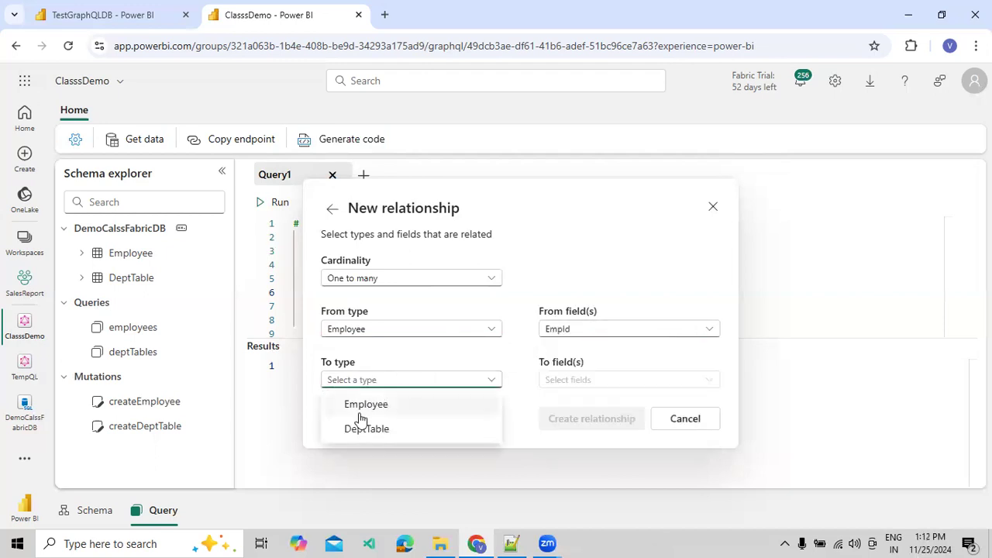
left_click(409, 426)
left_click(546, 380)
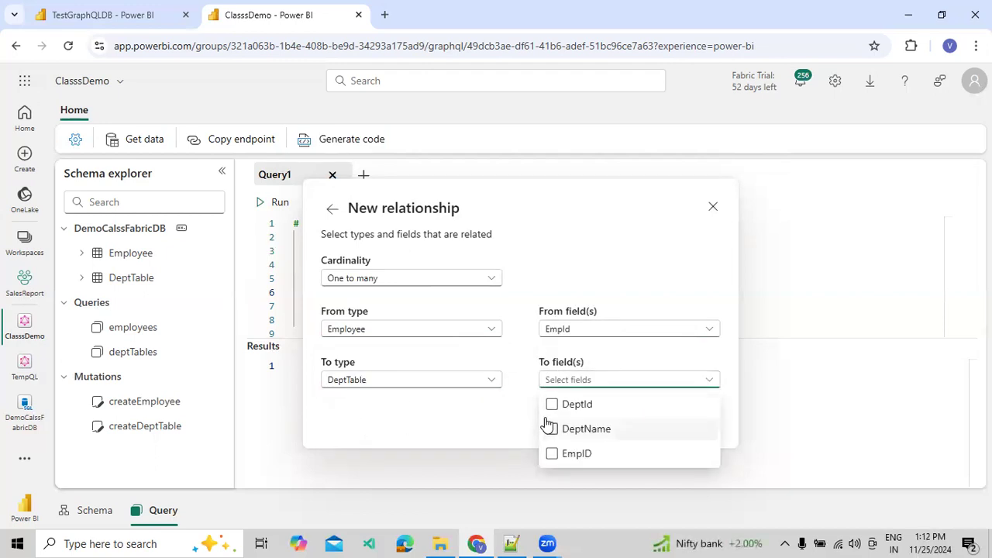
left_click(550, 453)
left_click(491, 430)
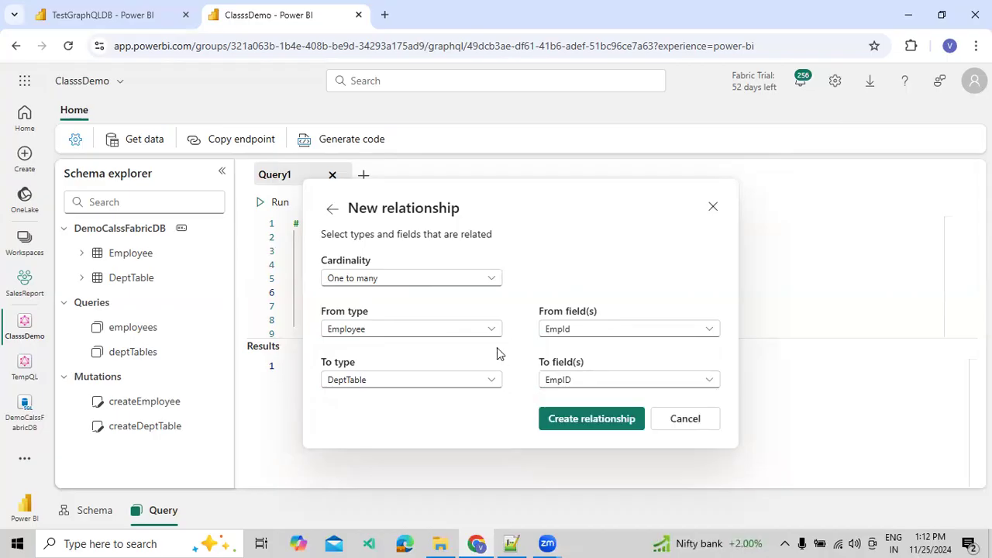
left_click(574, 424)
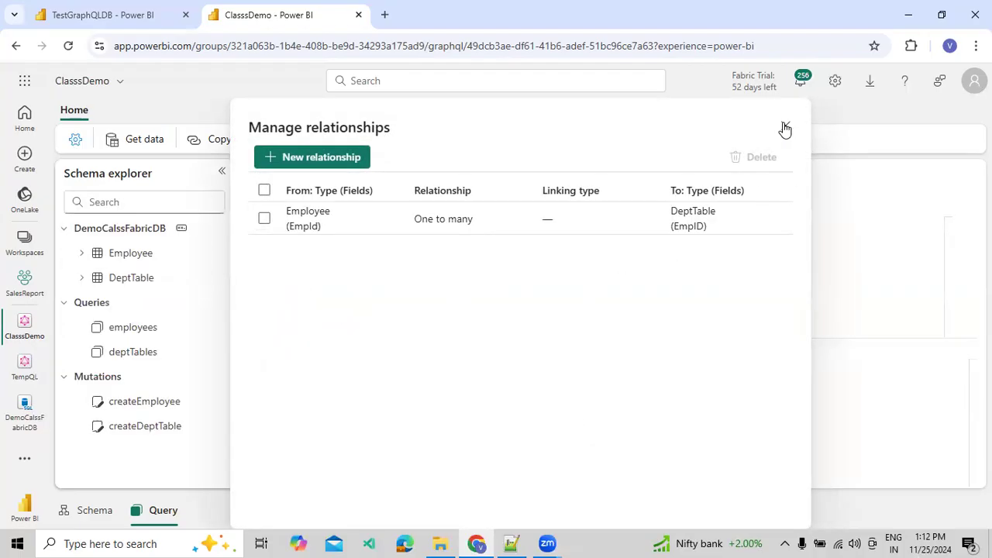
left_click(785, 129)
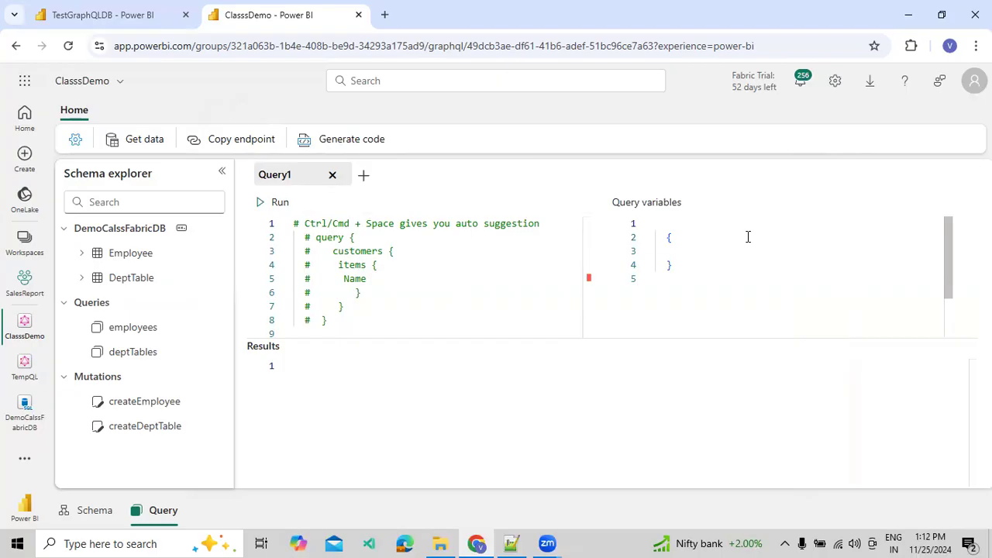
Replace the sample code in Query1 with a query on employees that contains an items block.
left_click(330, 281)
key("ctrl+a")
type("qu")
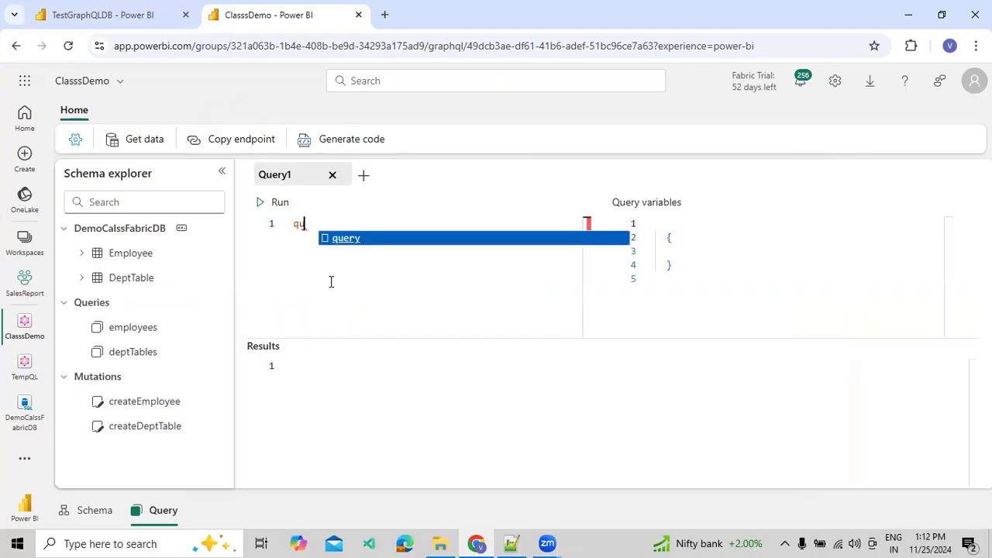
key("Return")
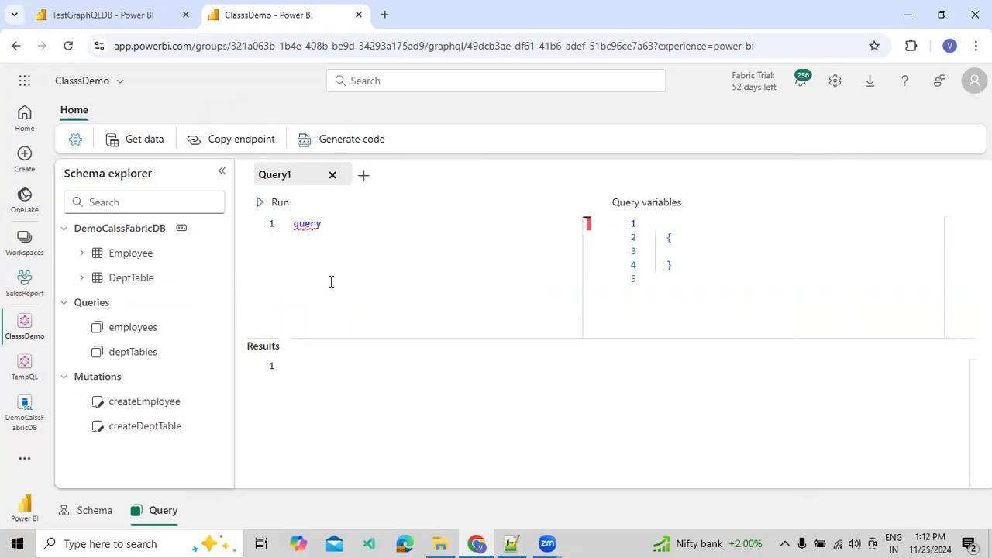
type("{")
key("Return")
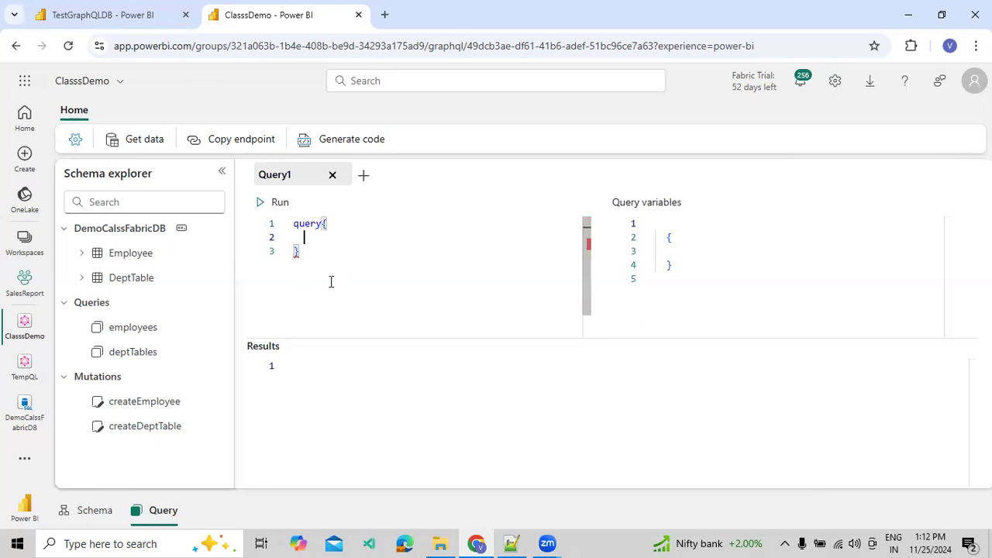
type("e")
key("Return")
type("{")
key("Return")
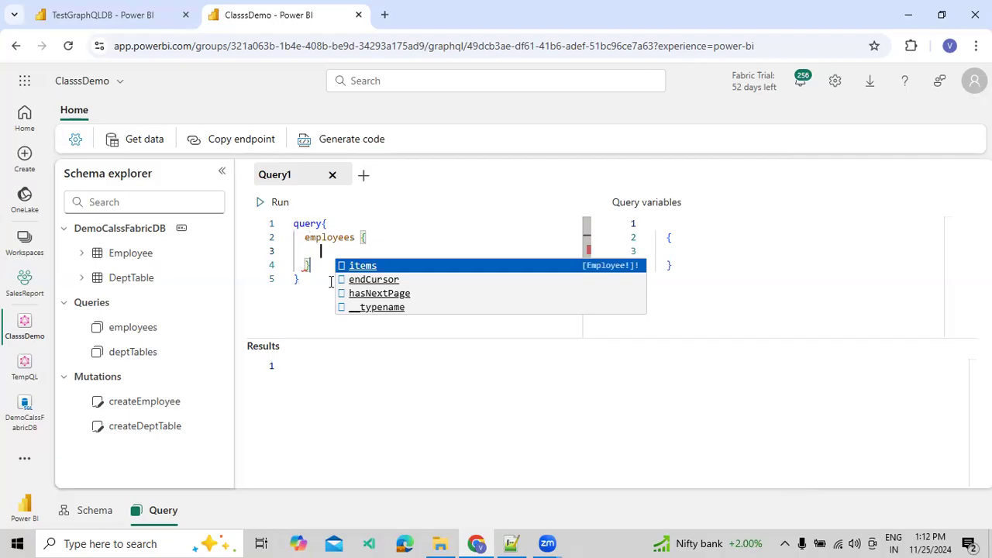
key("Return")
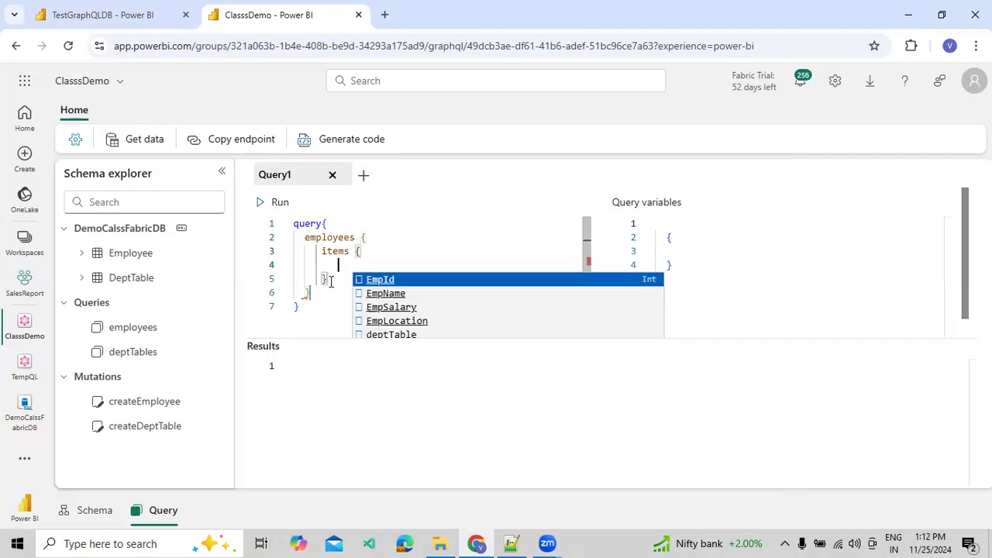
Add the EmpId, EmpName, EmpSalary and EmpLocation fields to the items block and run the query.
key("Return")
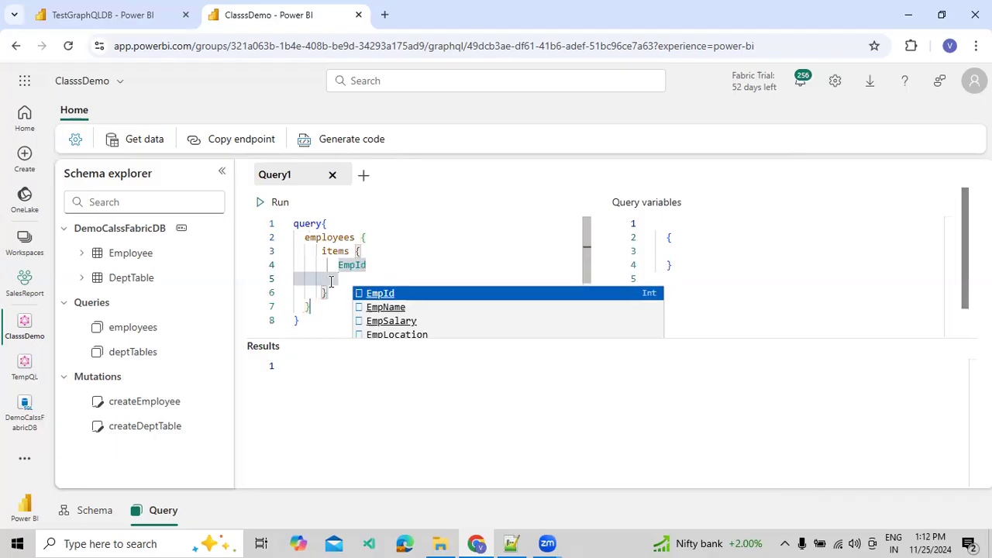
key("Down")
key("Return")
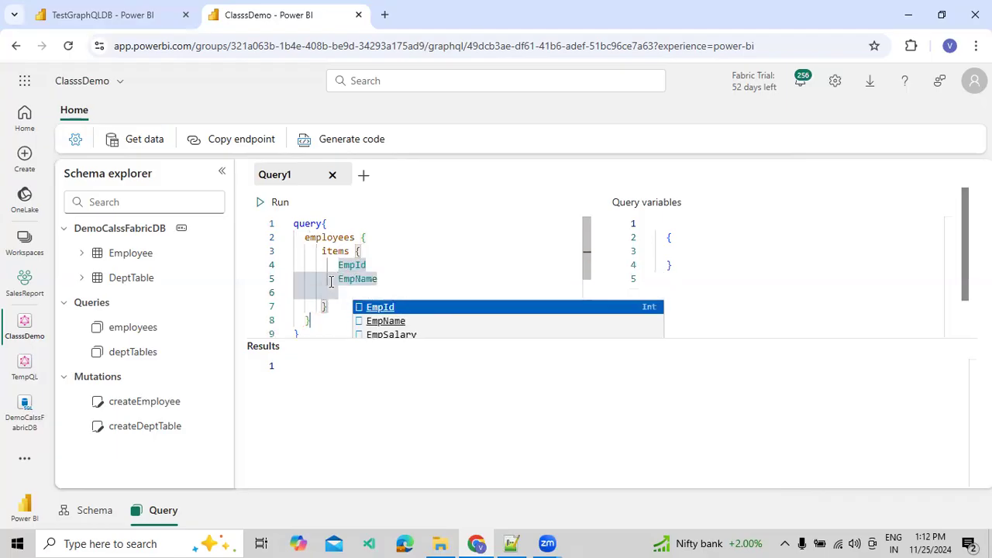
key("Down")
key("Down")
key("Return")
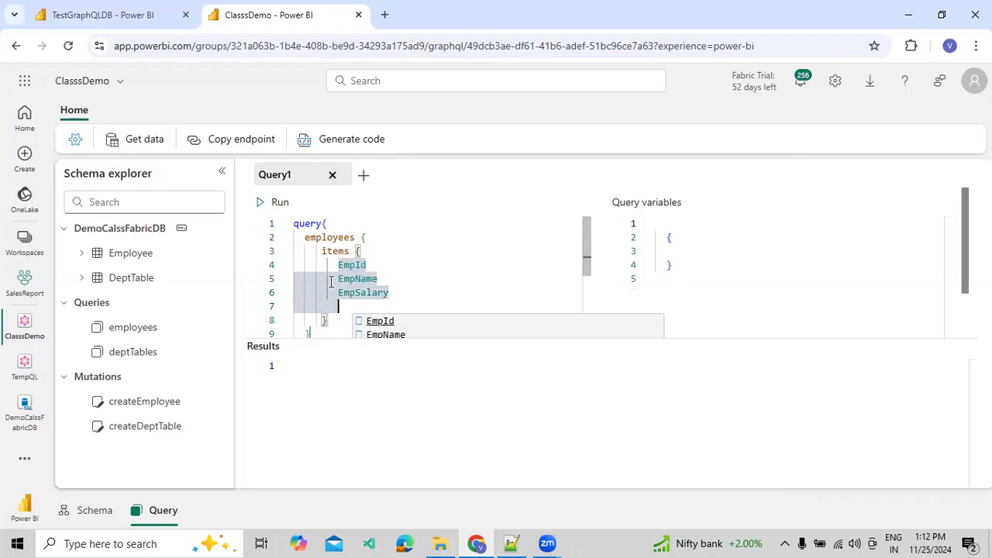
key("Down")
key("Down")
key("Down")
key("Down")
key("Down")
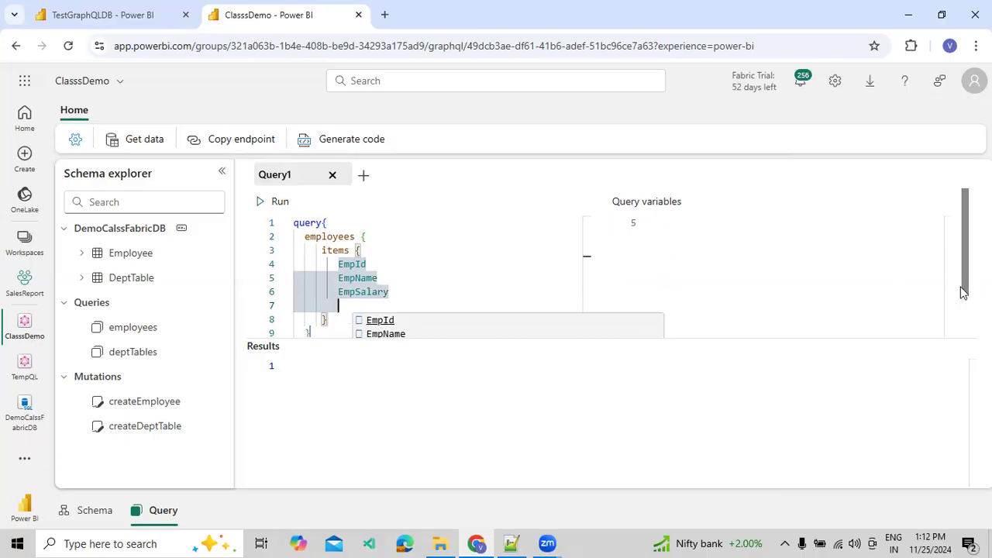
left_click(397, 299)
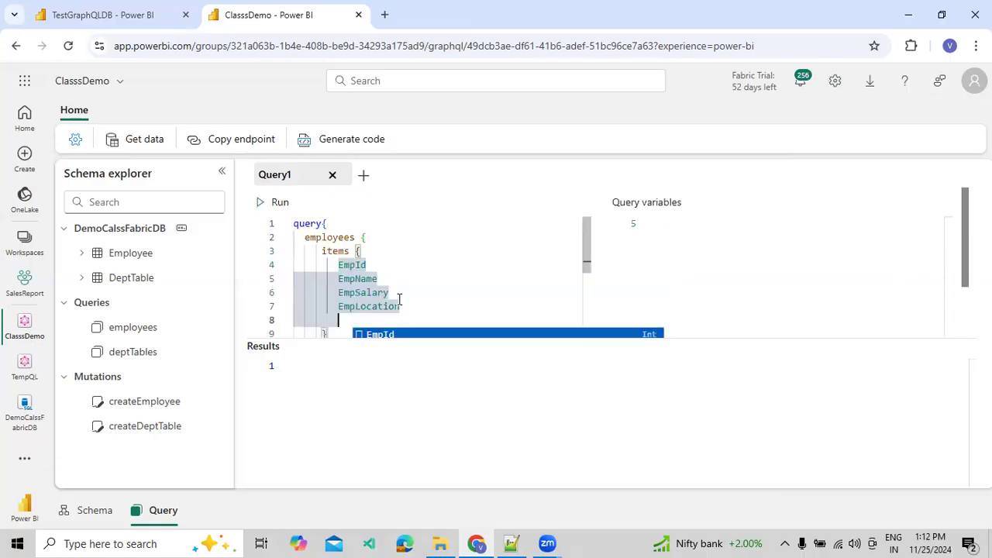
key("Escape")
left_click(277, 203)
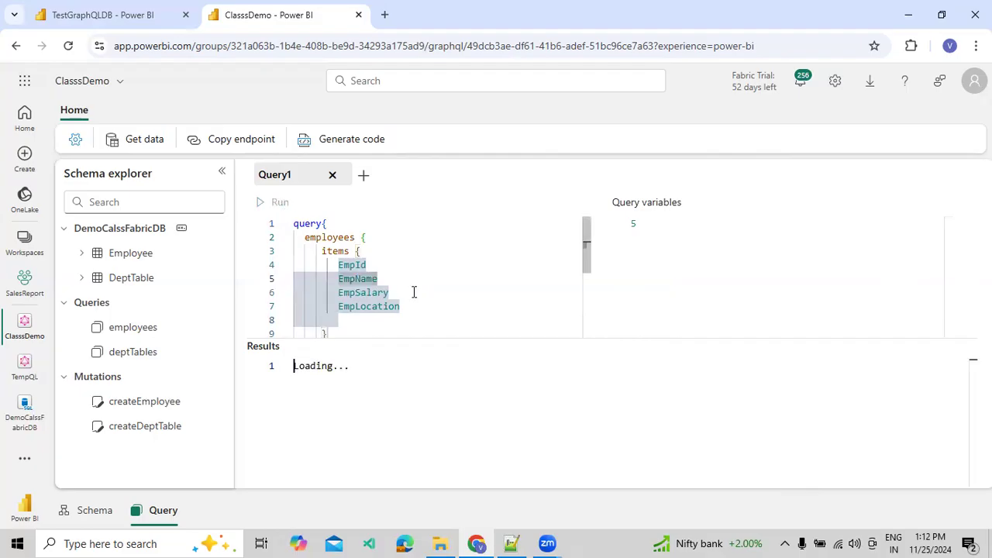
Examine the structure of the query results, including the items array and the individual employee records.
scroll(415, 406, "down", 2)
scroll(414, 407, "up", 2)
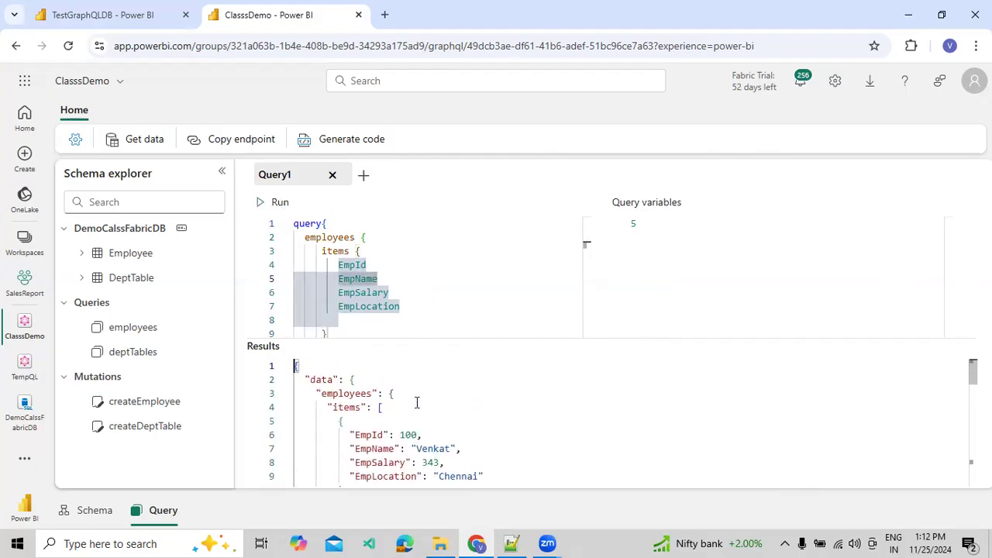
double_click(333, 407)
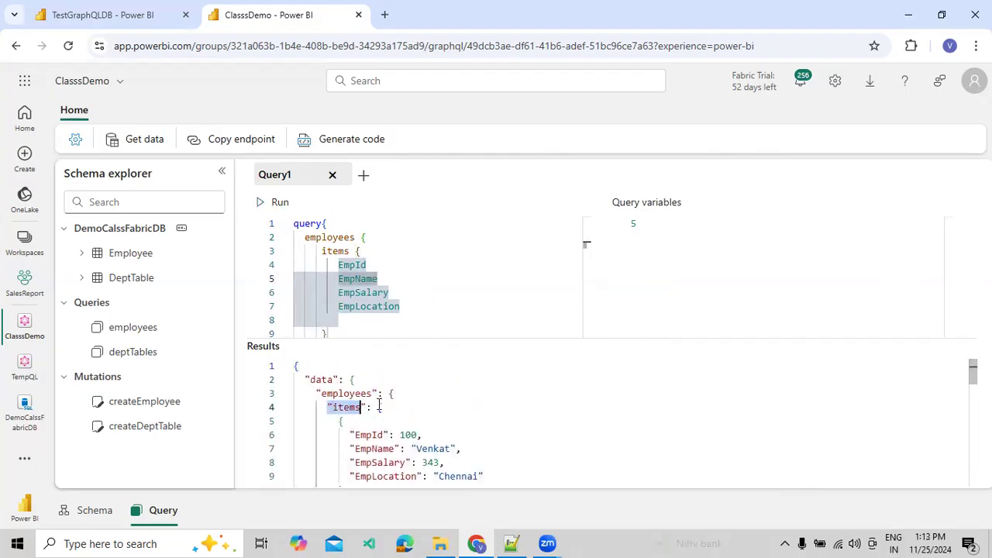
left_click(378, 407)
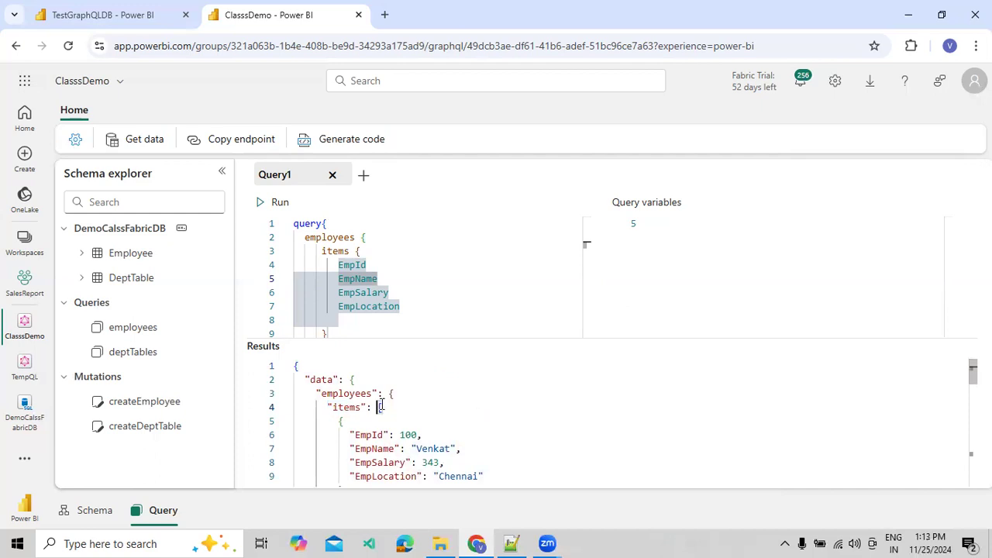
scroll(380, 407, "down", 2)
left_click_drag(328, 372, 354, 452)
scroll(355, 452, "down", 2)
left_click_drag(339, 394, 369, 476)
scroll(386, 434, "down", 3)
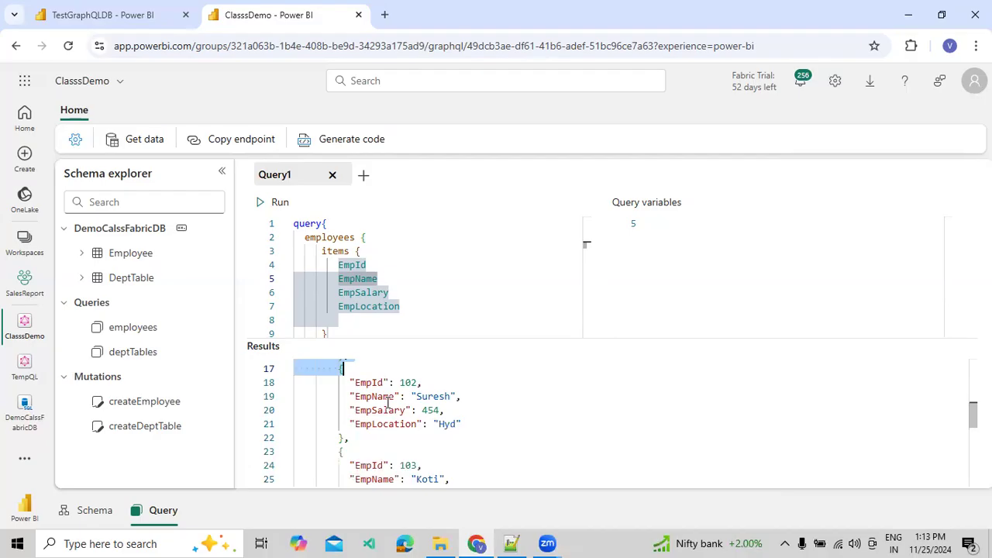
Add an orderBy argument on employees that sorts EmpLocation as DESC, and run the query.
left_click(360, 237)
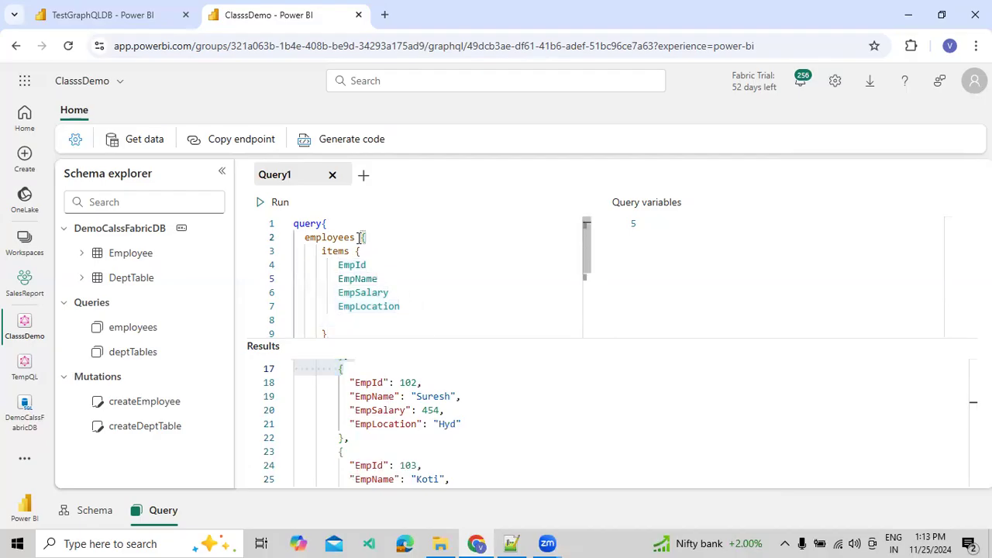
double_click(356, 237)
type("(")
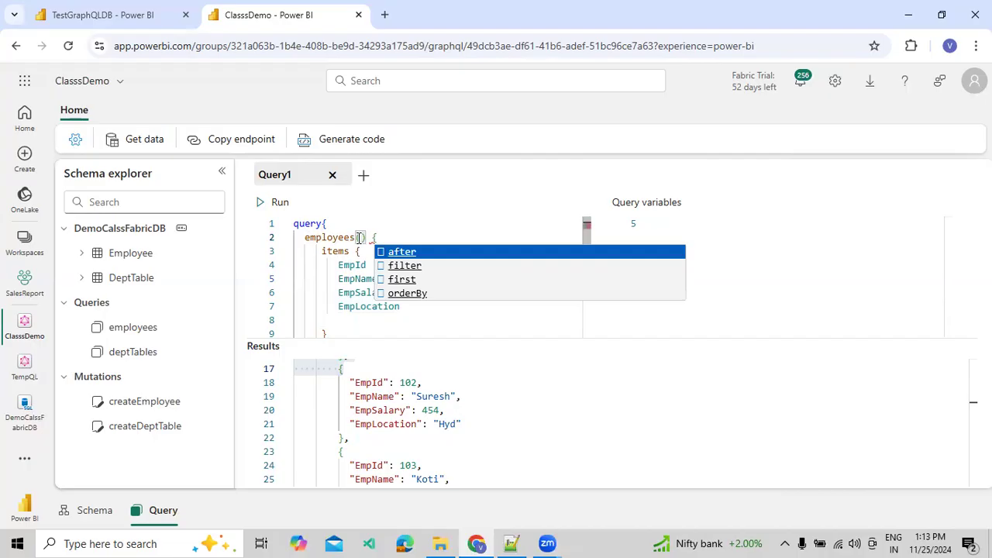
left_click(407, 299)
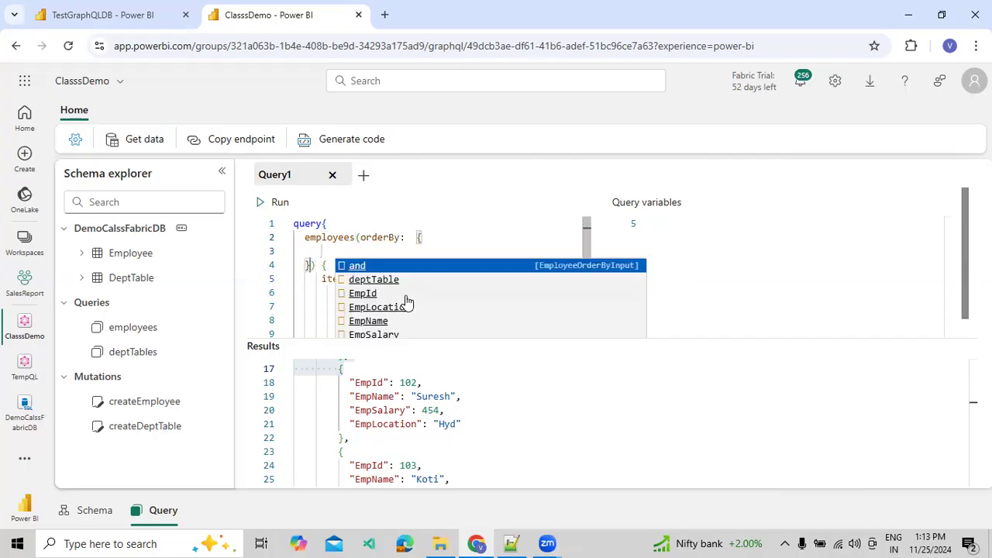
left_click(392, 310)
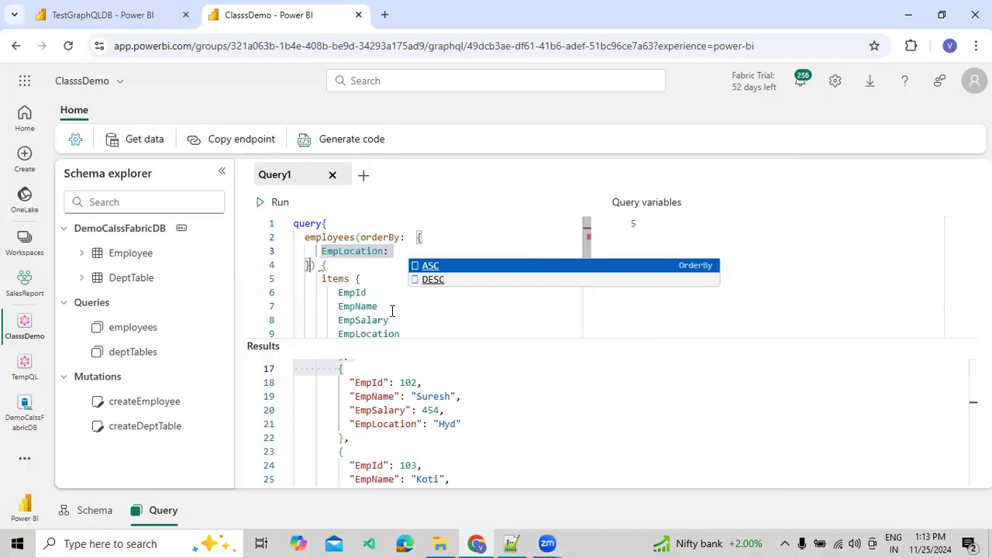
left_click(442, 278)
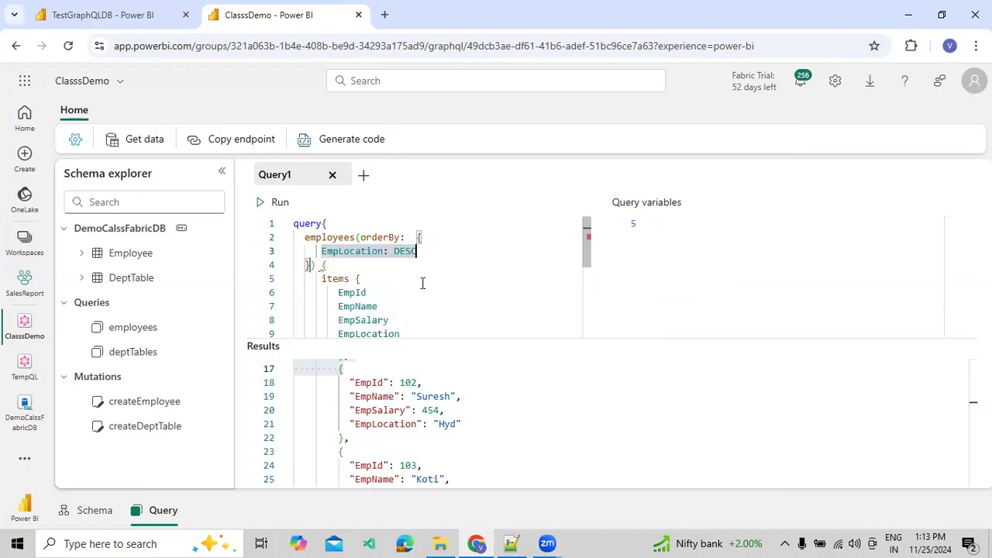
left_click(265, 202)
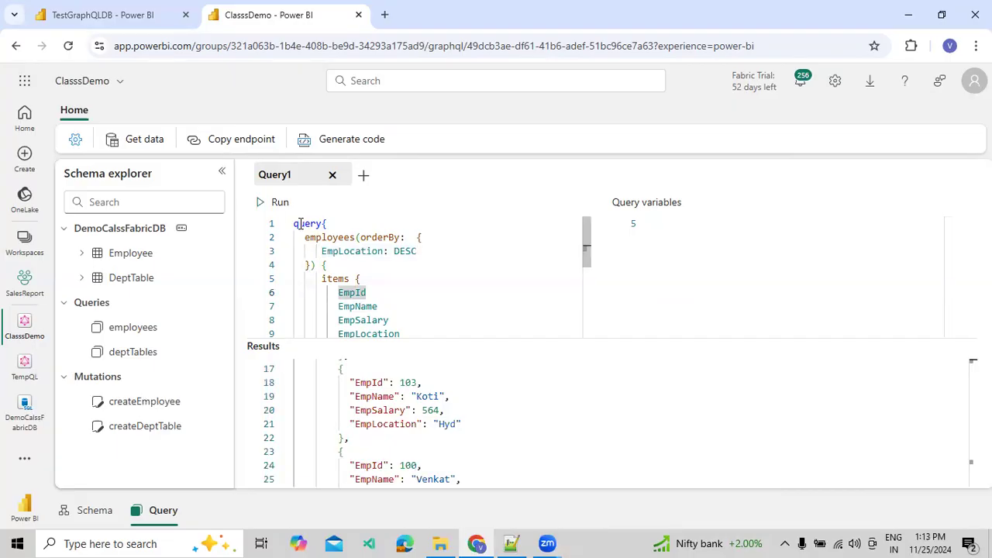
Examine the order of the EmpLocation values throughout the sorted query results.
scroll(407, 434, "down", 2)
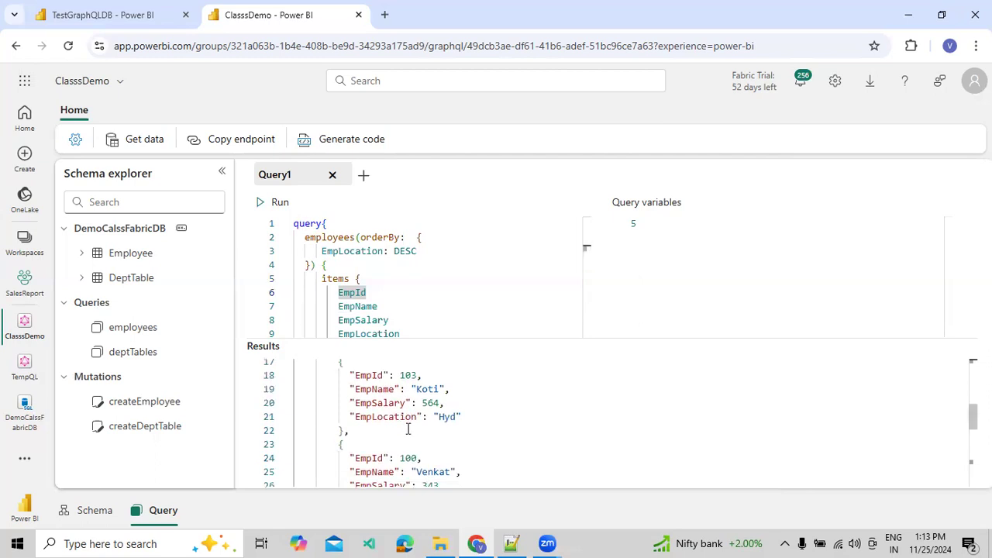
scroll(463, 417, "up", 5)
scroll(460, 414, "up", 4)
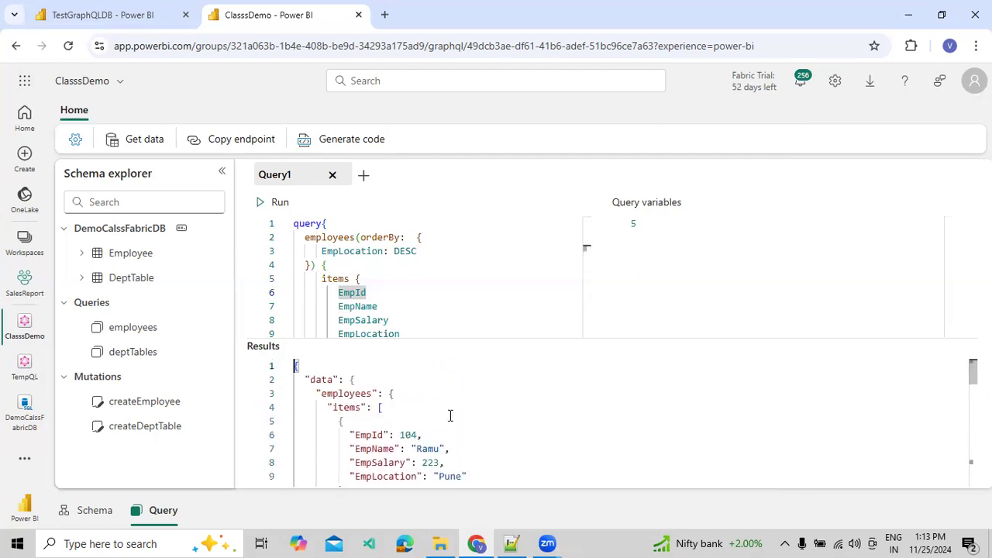
scroll(437, 436, "down", 2)
scroll(439, 435, "down", 1)
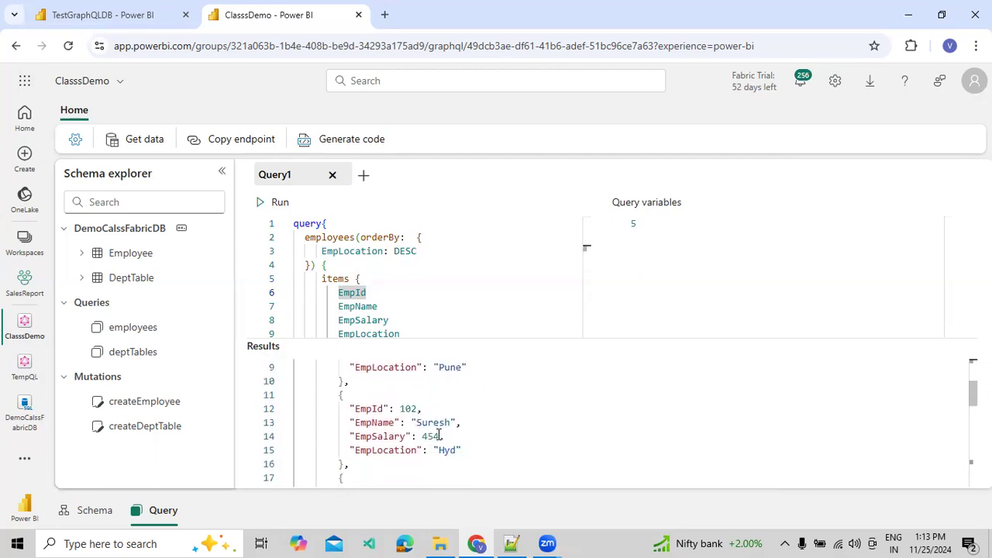
scroll(454, 421, "up", 3)
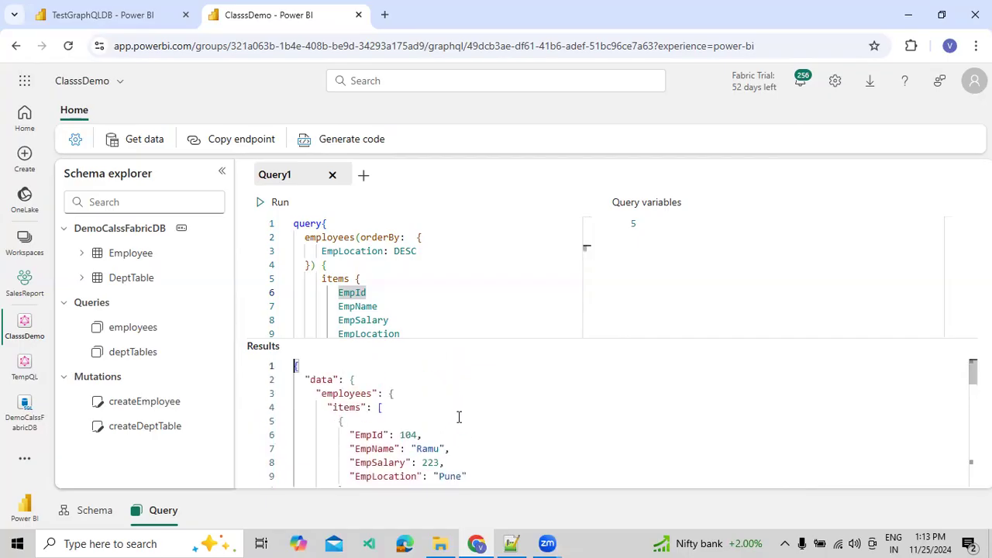
scroll(457, 422, "down", 5)
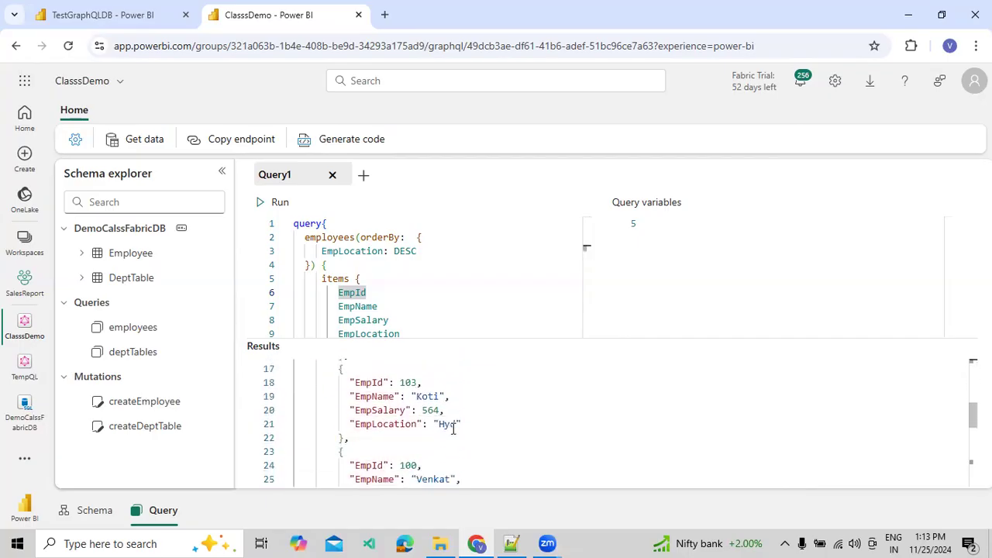
scroll(453, 428, "down", 4)
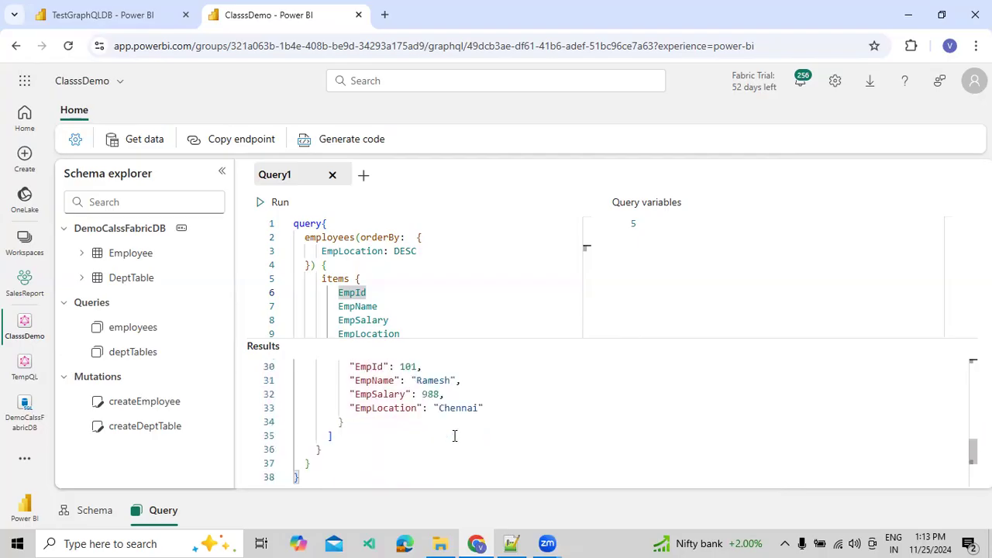
Change the EmpLocation sort order to ASC, rerun the query and check the order of the results.
double_click(405, 251)
type("A")
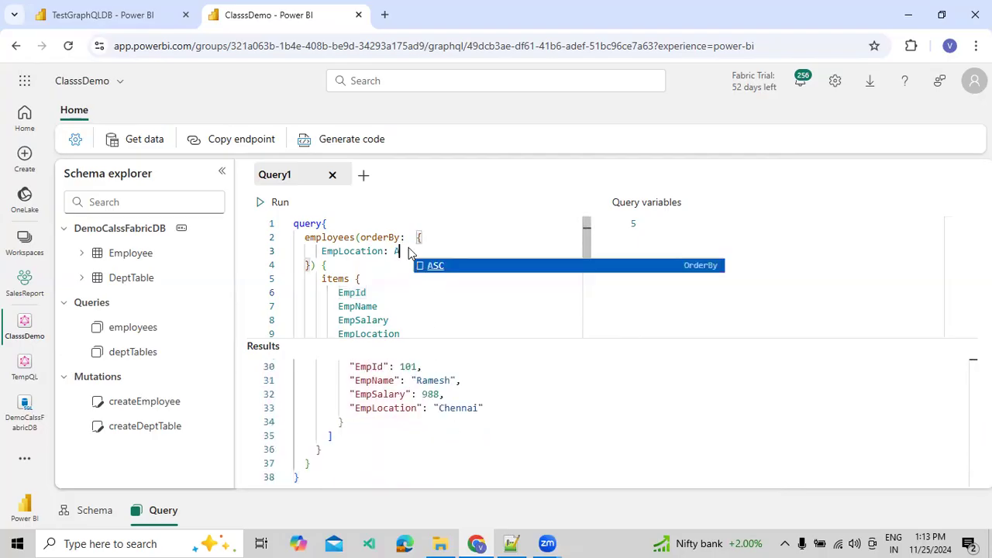
left_click(434, 267)
left_click(275, 205)
scroll(438, 416, "up", 10)
scroll(443, 416, "down", 3)
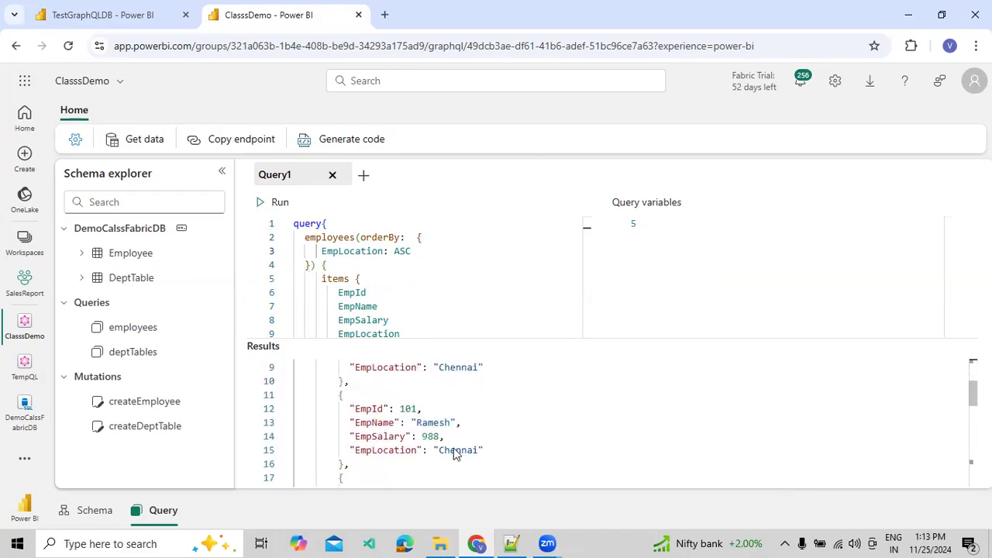
Add a first:2 argument before orderBy on employees, run the query and check the returned records.
left_click(361, 237)
type("irst:2,")
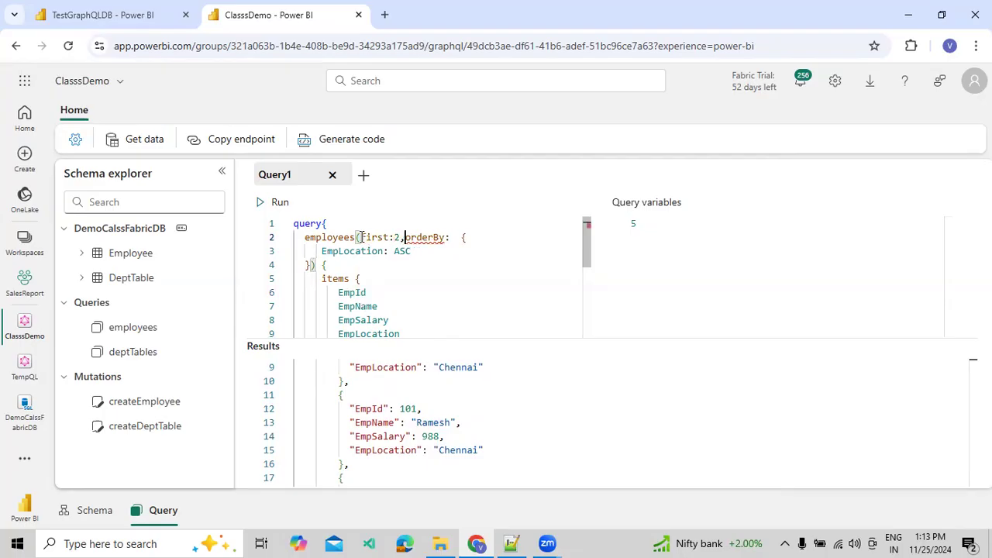
left_click(336, 268)
left_click(281, 204)
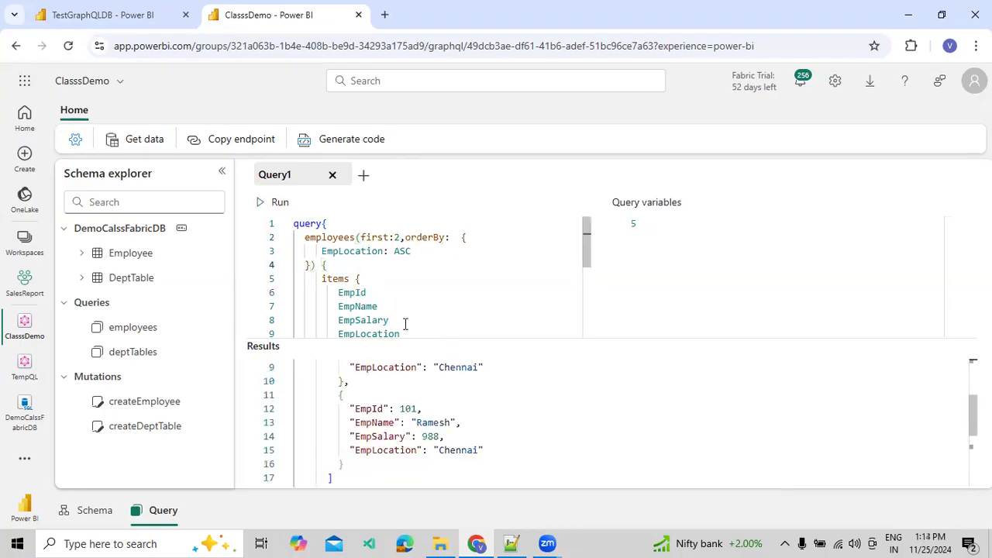
scroll(421, 376, "up", 3)
scroll(395, 411, "down", 1)
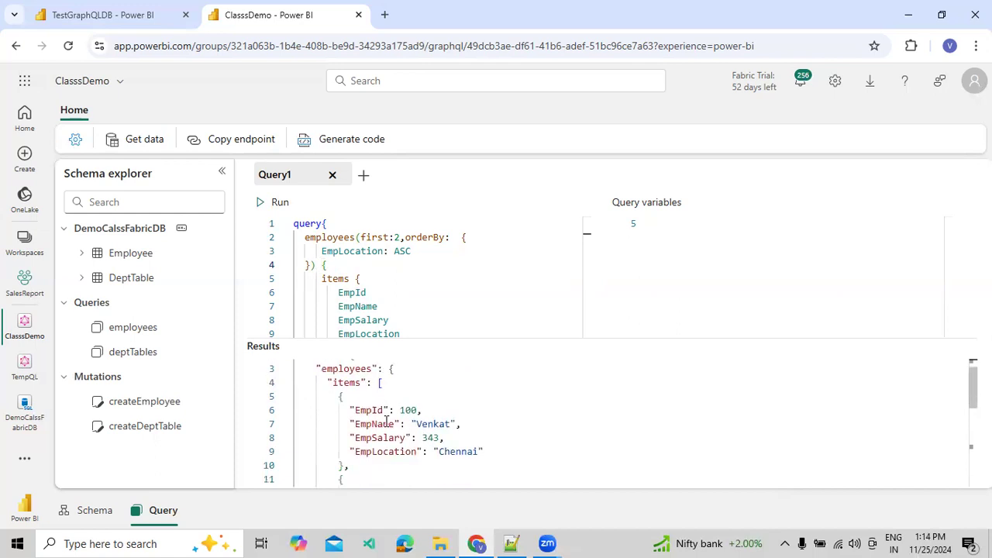
scroll(386, 420, "down", 2)
left_click_drag(349, 383, 390, 480)
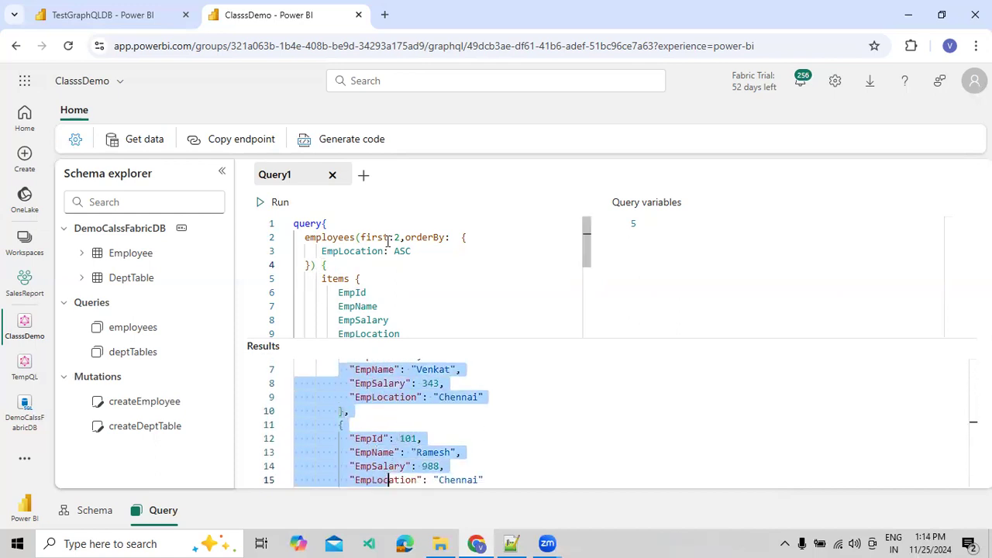
mouse_move(388, 242)
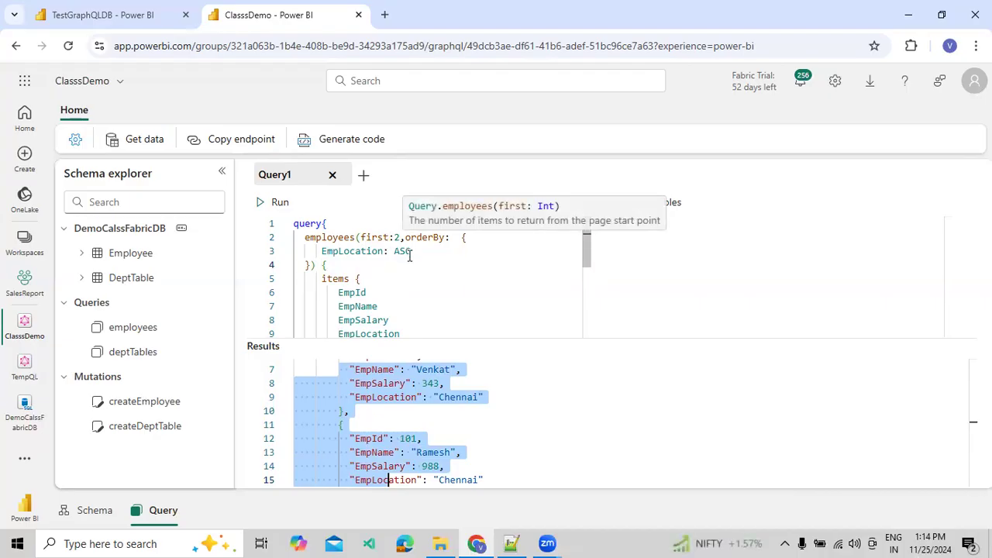
Replace the employees arguments with a filter where EmpLocation contains "Hyd", run the query and check the returned locations.
left_click_drag(313, 264, 359, 240)
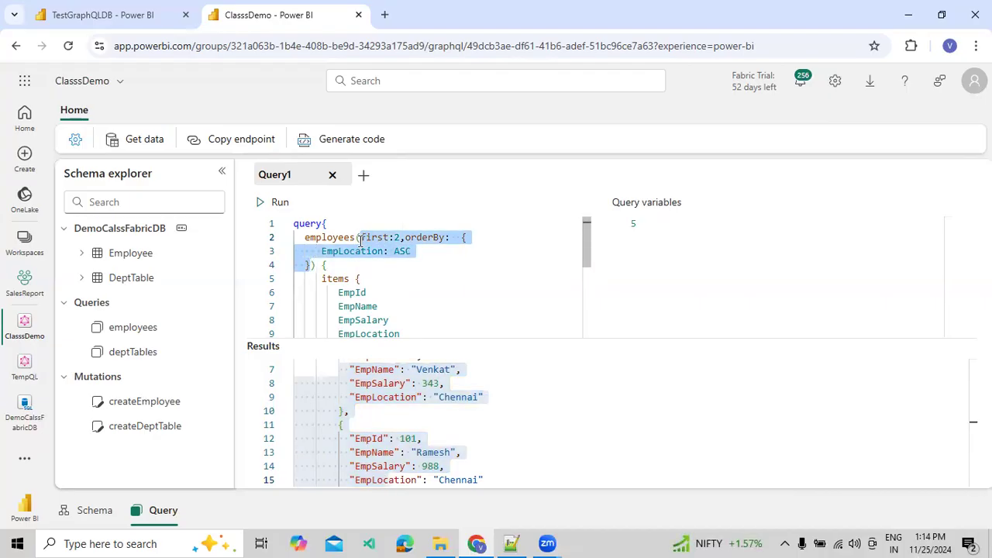
type("f")
key("Return")
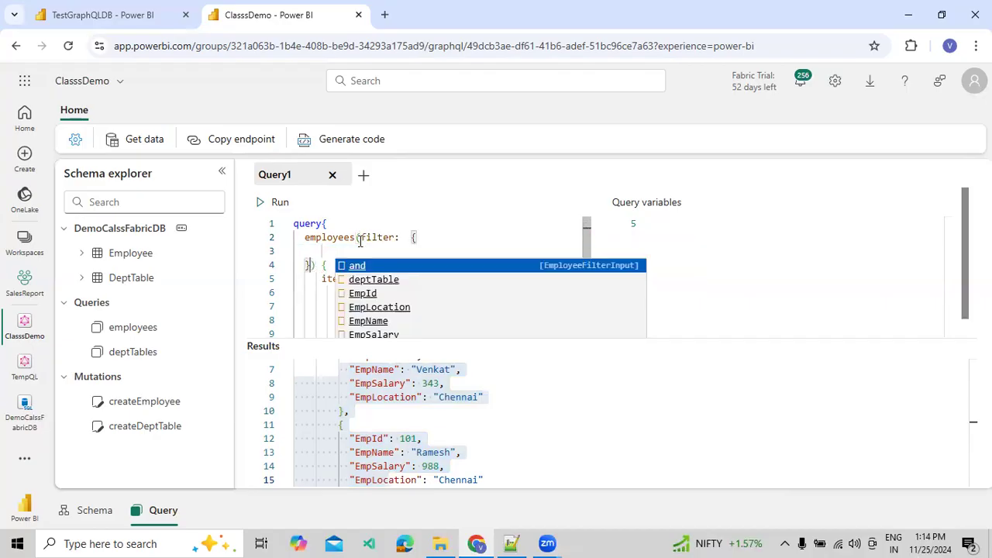
left_click(382, 309)
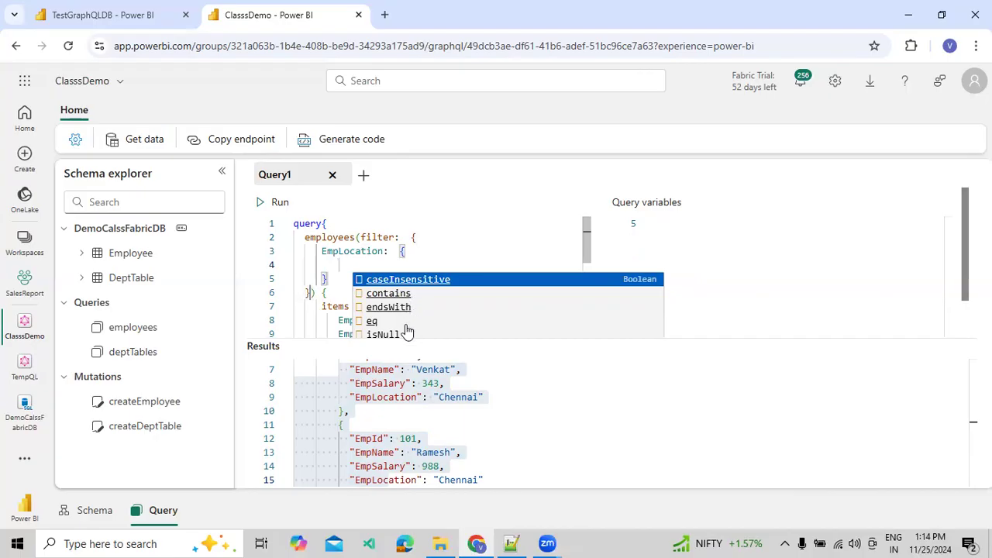
left_click(400, 293)
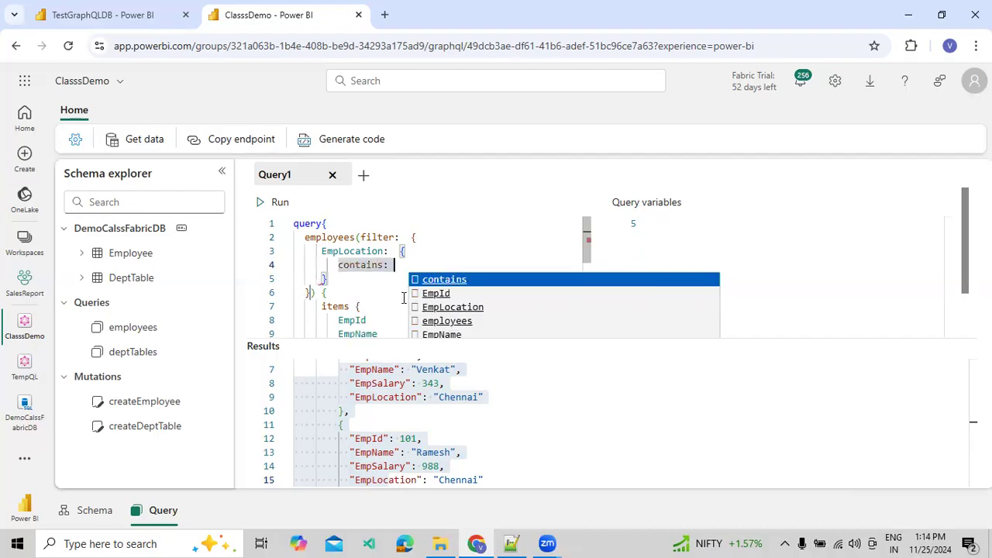
type("\"Hyd")
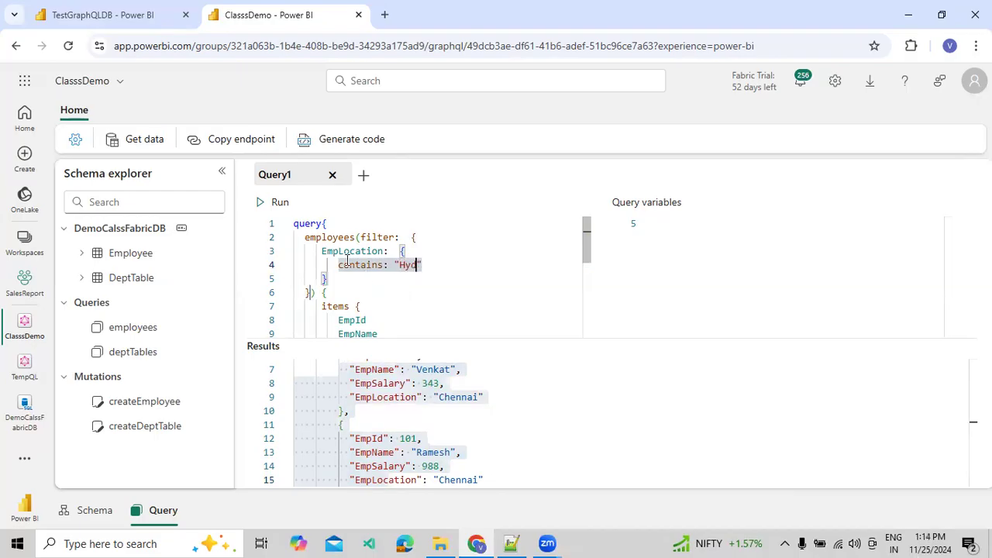
left_click(275, 202)
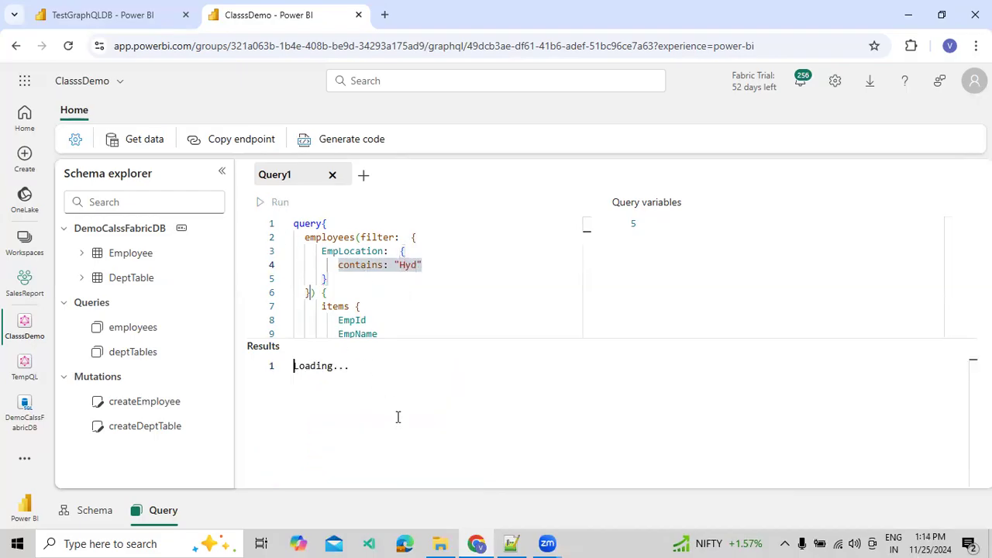
scroll(399, 416, "down", 1)
left_click_drag(427, 391, 480, 399)
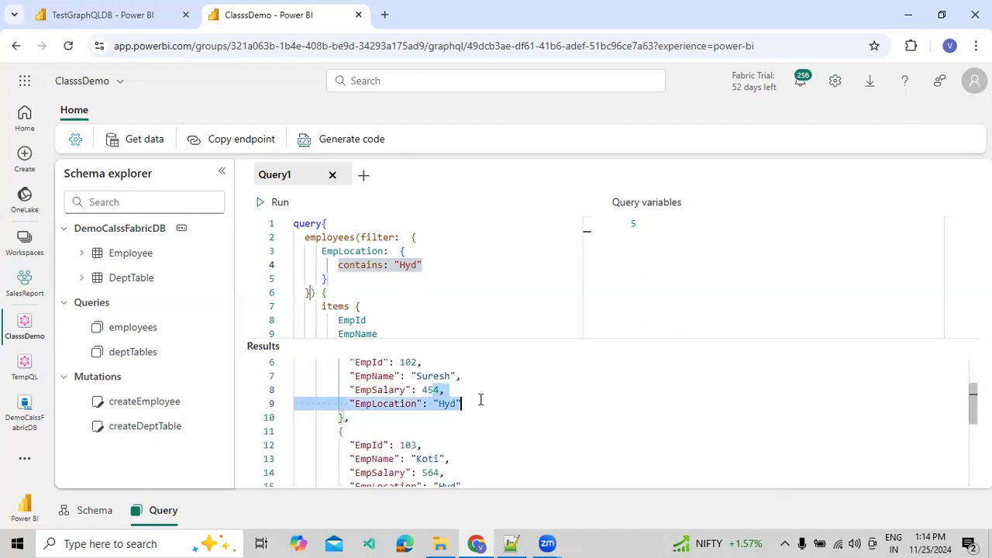
scroll(481, 399, "down", 3)
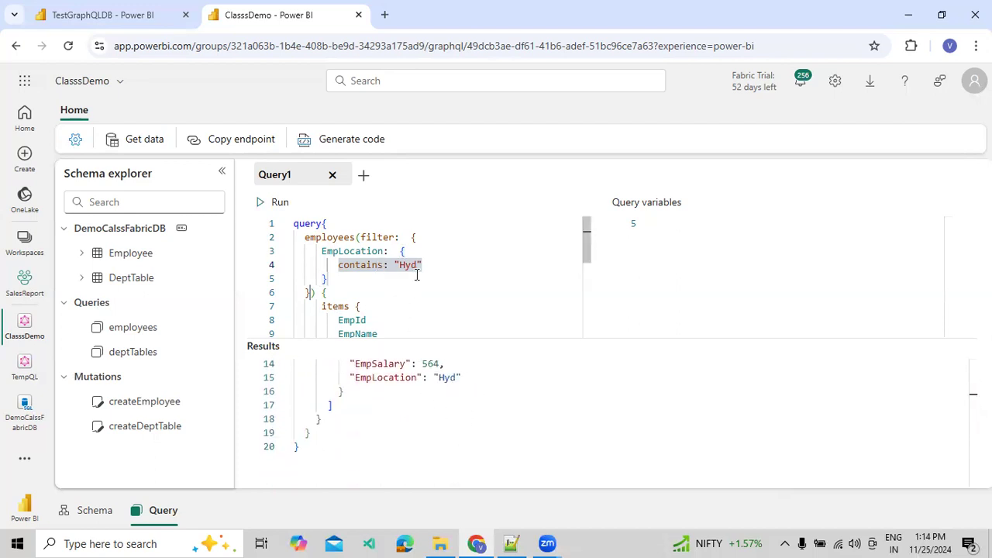
Change the EmpLocation filter operator to notContains for "Hyd", rerun the query and check the returned locations.
double_click(351, 265)
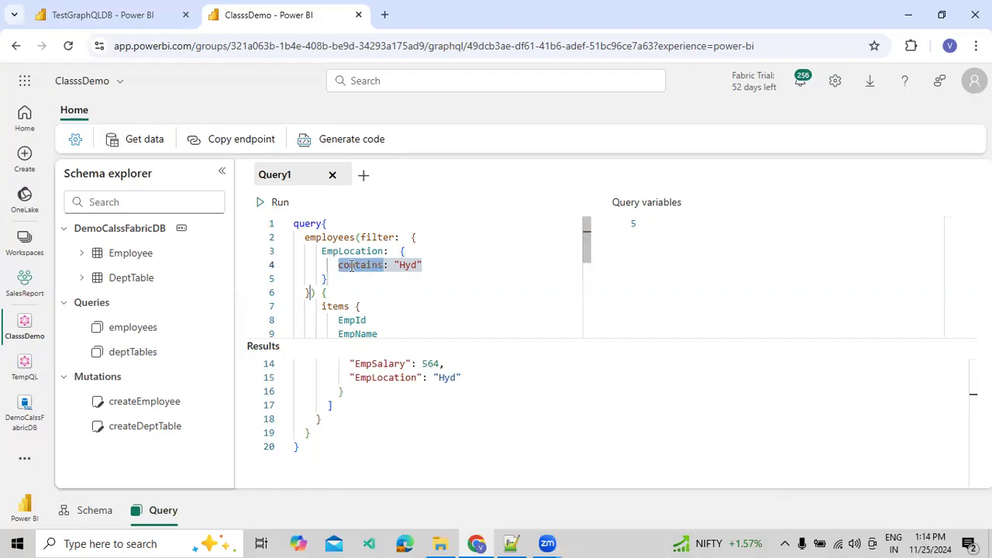
type("n")
key("Return")
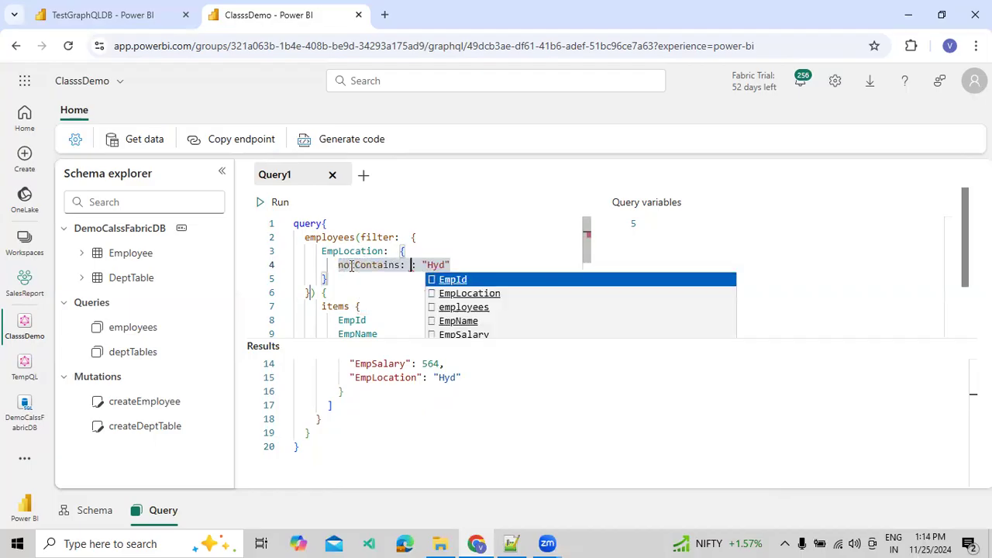
key("Delete")
left_click(369, 290)
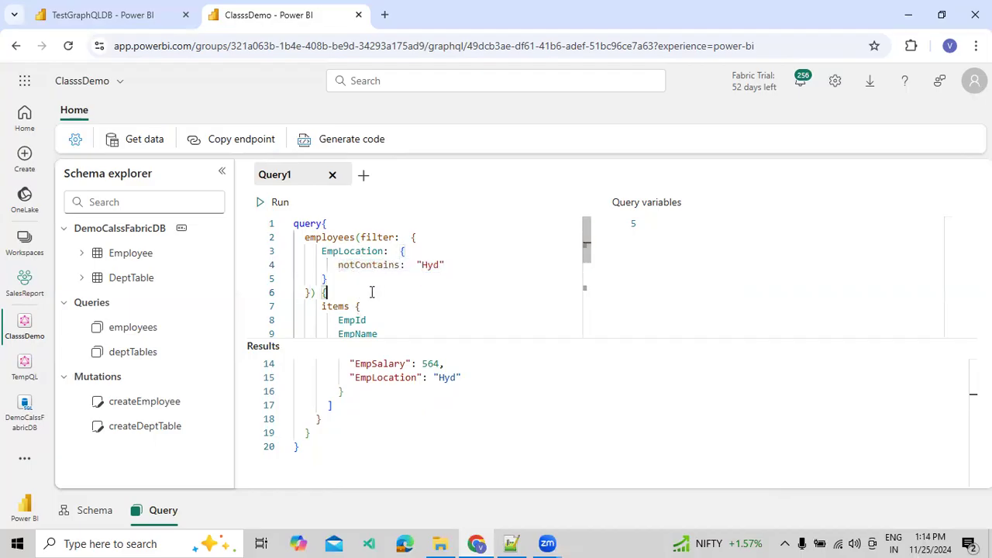
scroll(459, 419, "up", 5)
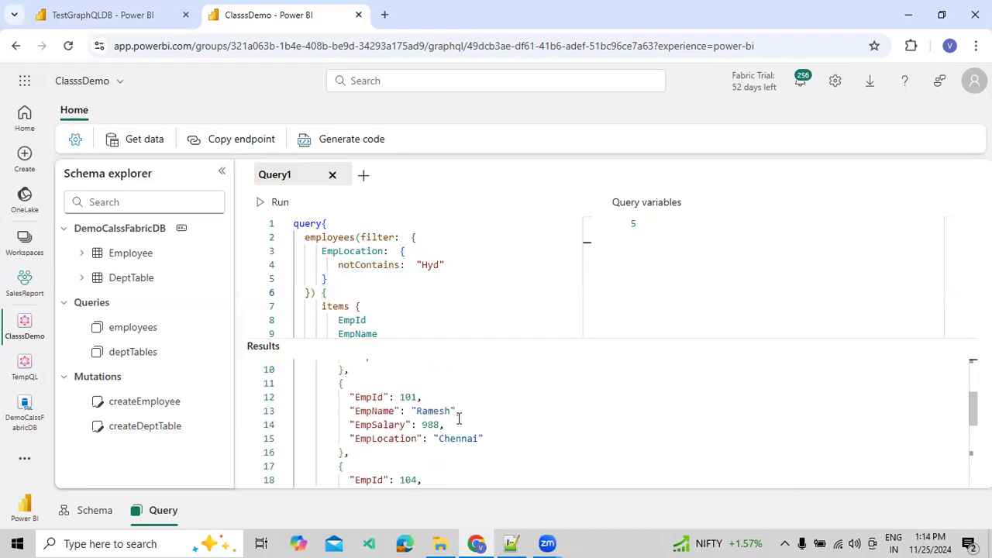
scroll(458, 419, "down", 6)
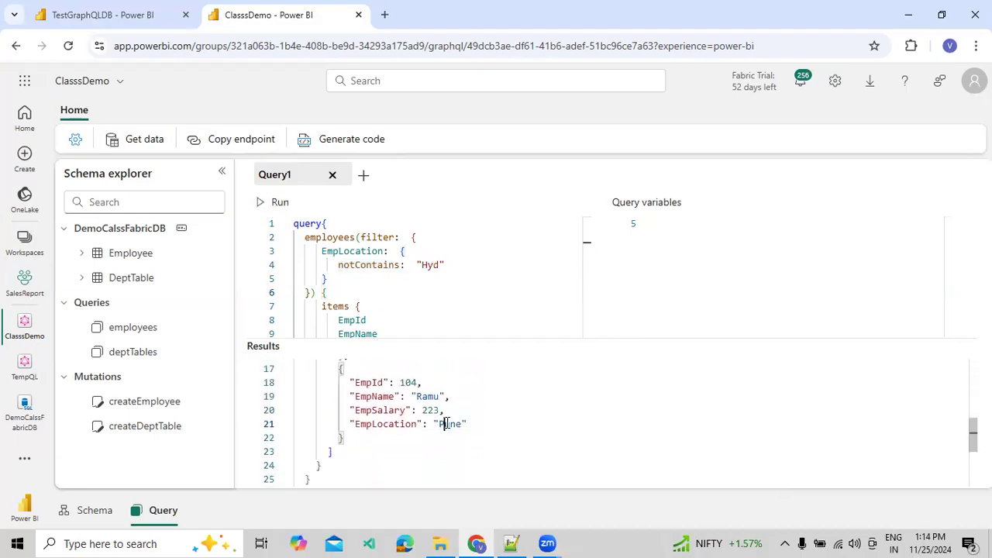
scroll(449, 419, "up", 3)
left_click(443, 273)
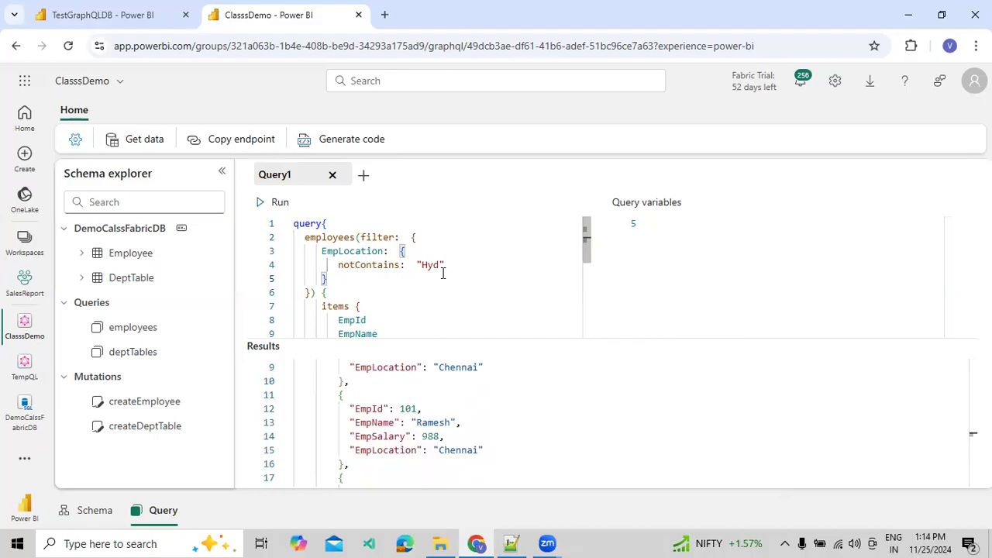
Open the OneLake catalog for getting more data into the GraphQL API.
left_click(161, 145)
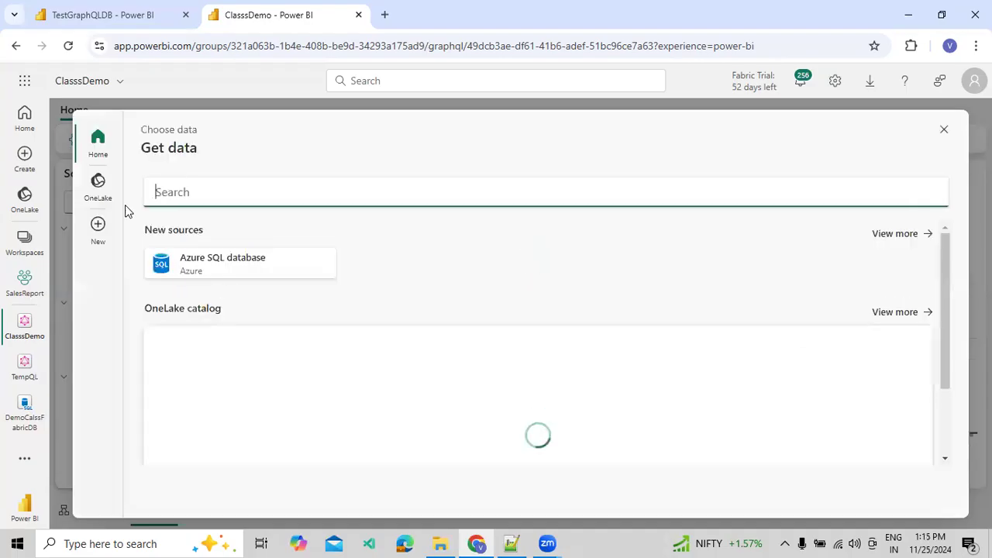
left_click(121, 203)
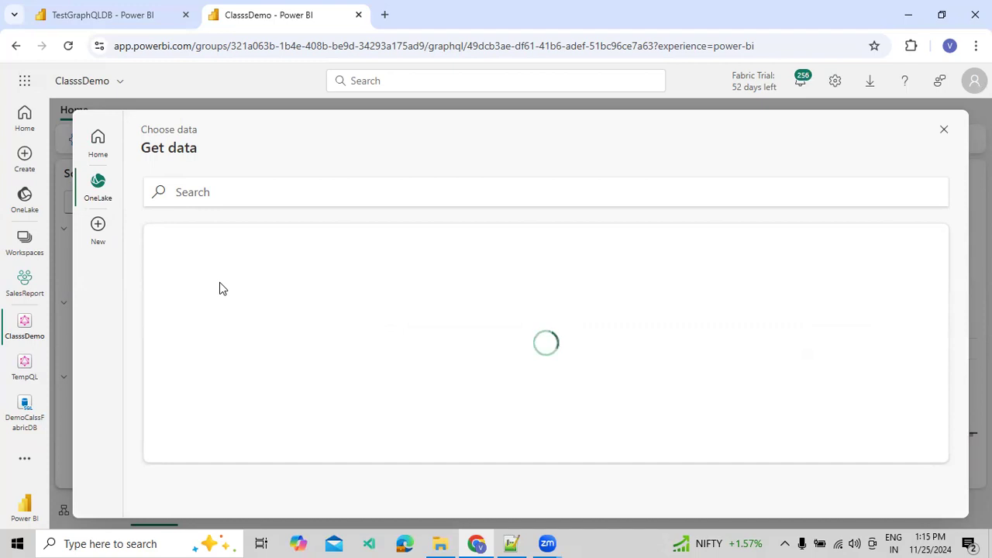
left_click(308, 318)
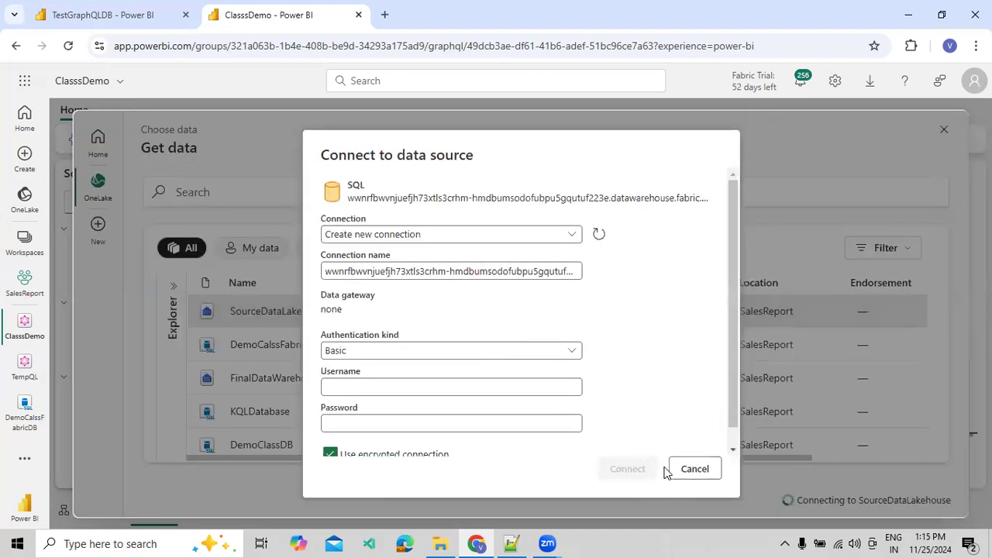
left_click(687, 474)
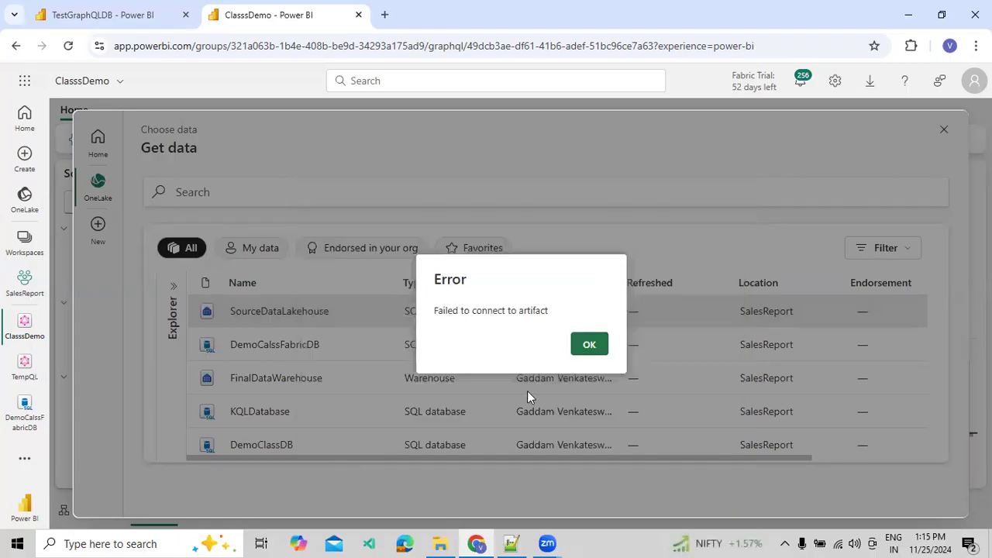
left_click(588, 346)
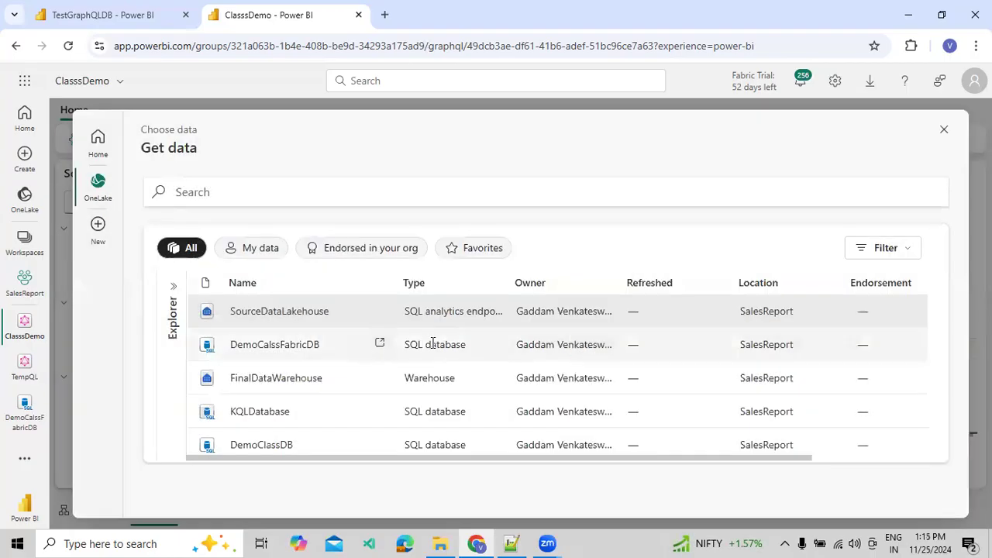
Load the GetCityName stored procedure from DemoCalssFabricDB together with the Employee and DeptTable tables.
left_click(288, 351)
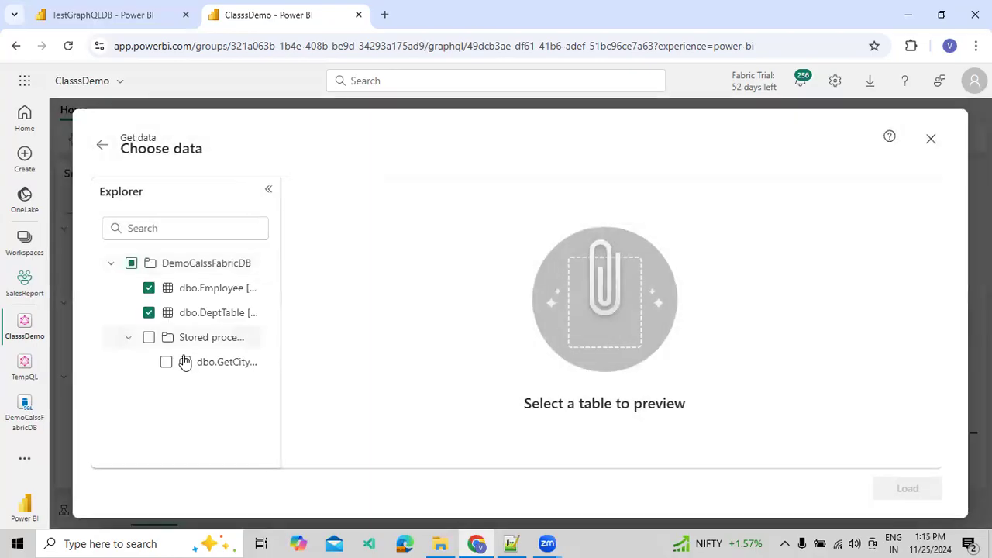
left_click(149, 338)
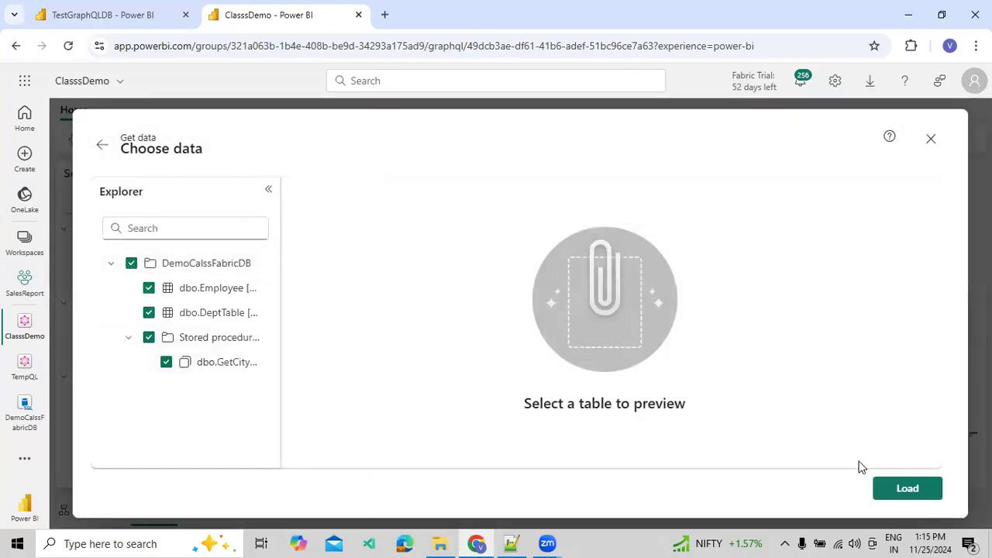
left_click(886, 489)
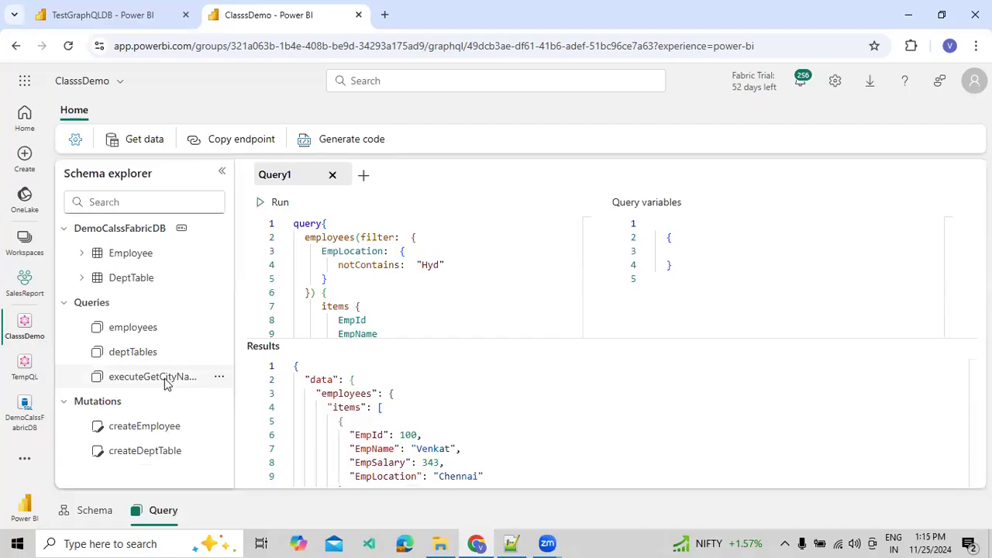
Replace the whole query text with a new query that calls executeGetCityName.
left_click(378, 251)
key("ctrl+a")
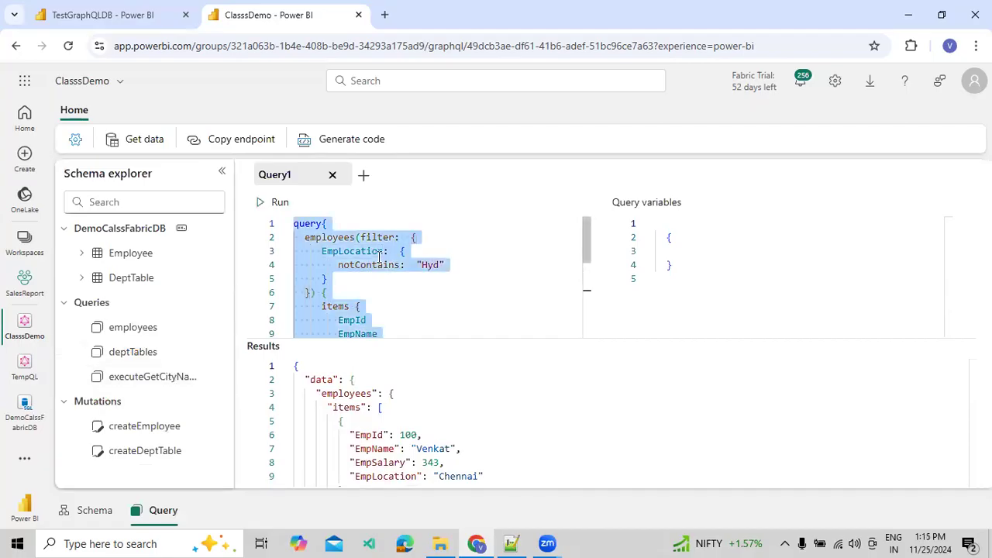
type("query")
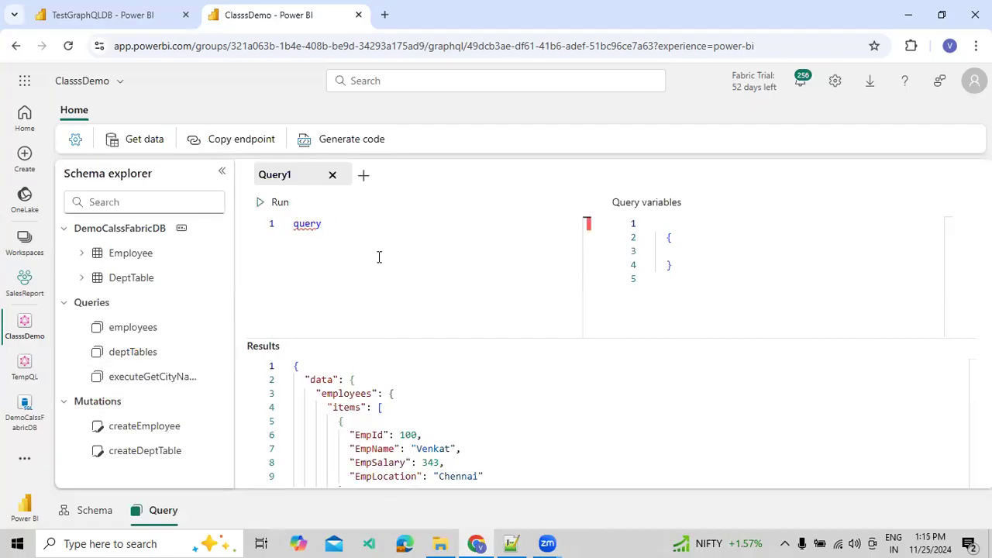
type("{")
key("Return")
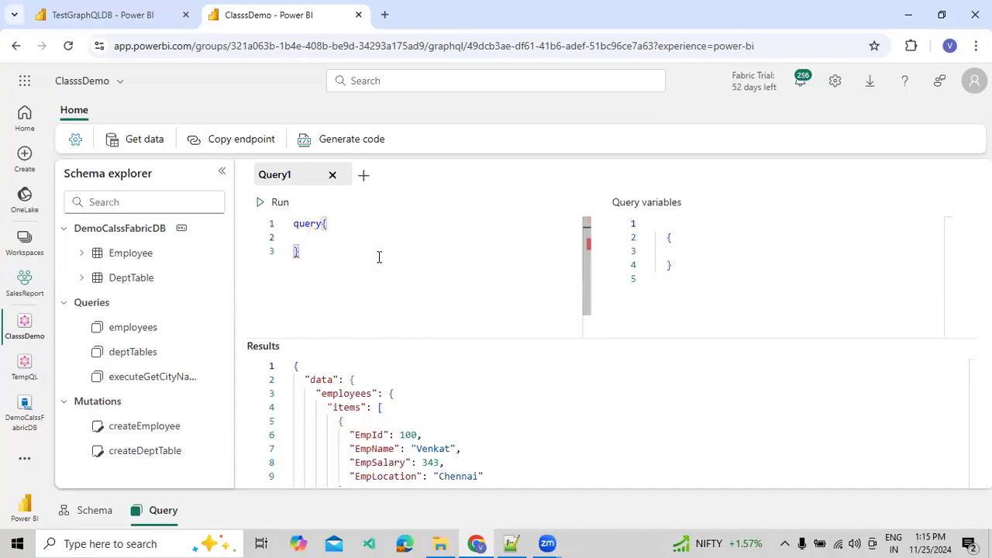
type("e")
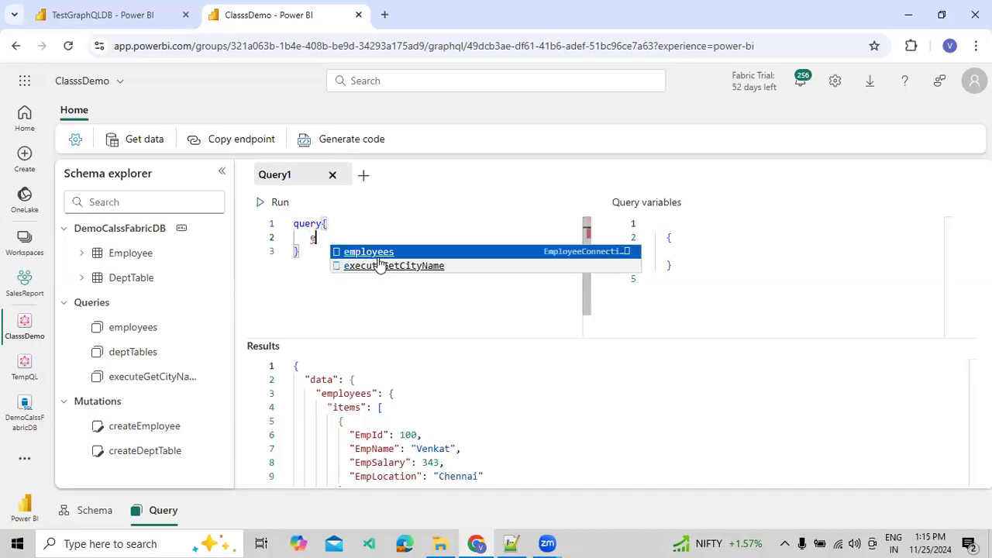
left_click(387, 267)
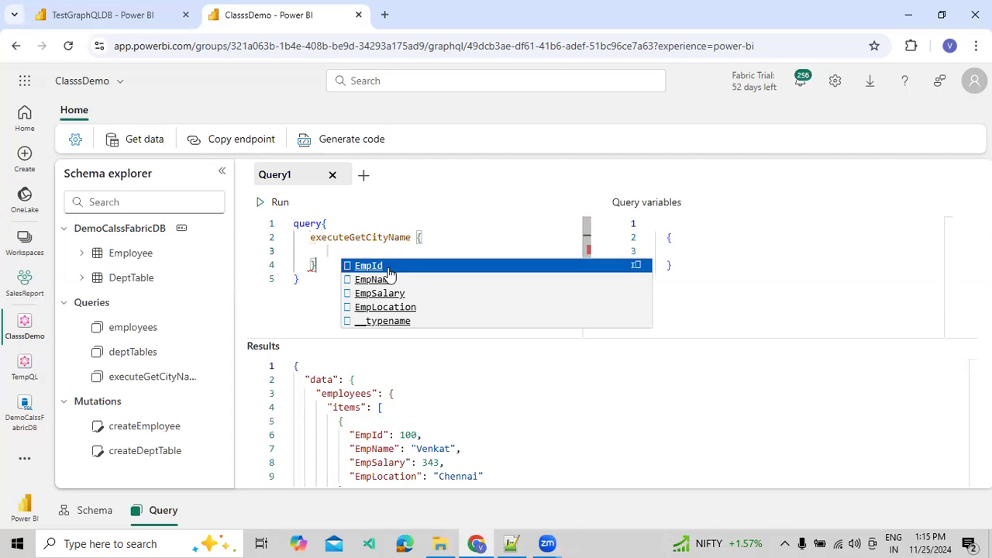
Try to supply CityName:"Chennai" inside the braces of executeGetCityName, run the query and examine the results message.
type("CityN")
type("ame:\"")
type("Chennai")
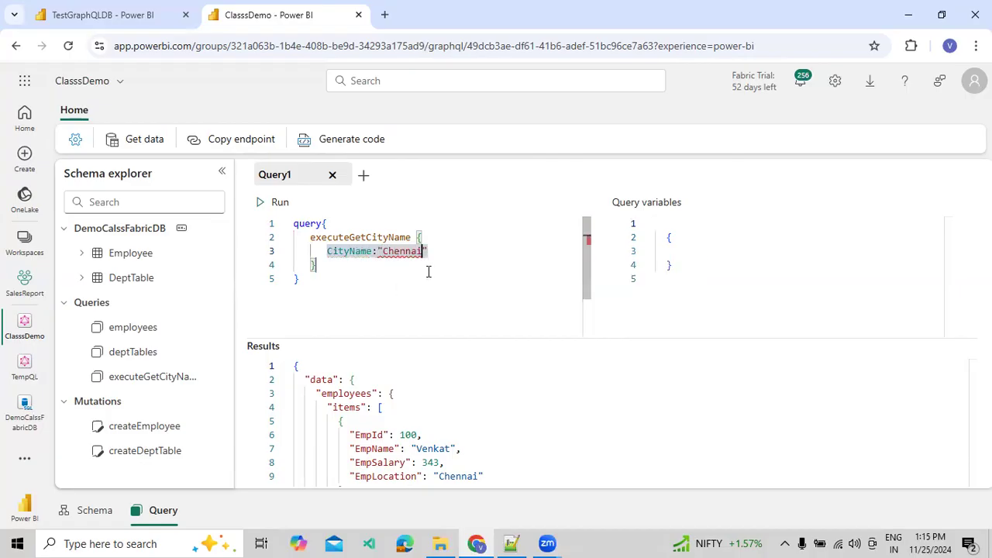
left_click(269, 206)
left_click_drag(432, 411, 577, 409)
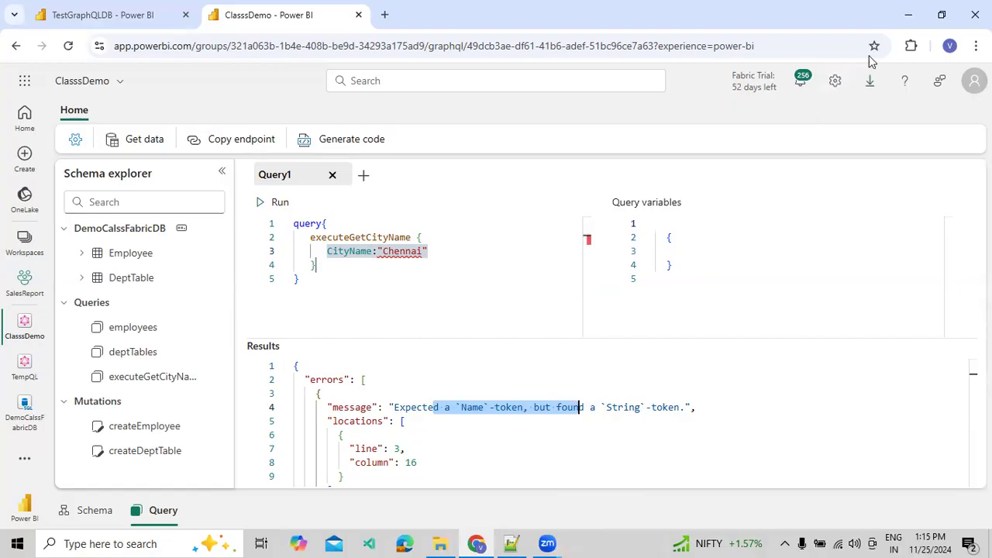
Examine the syntax hints on executeGetCityName and on the CityName value "Chennai" in the query.
left_click(908, 14)
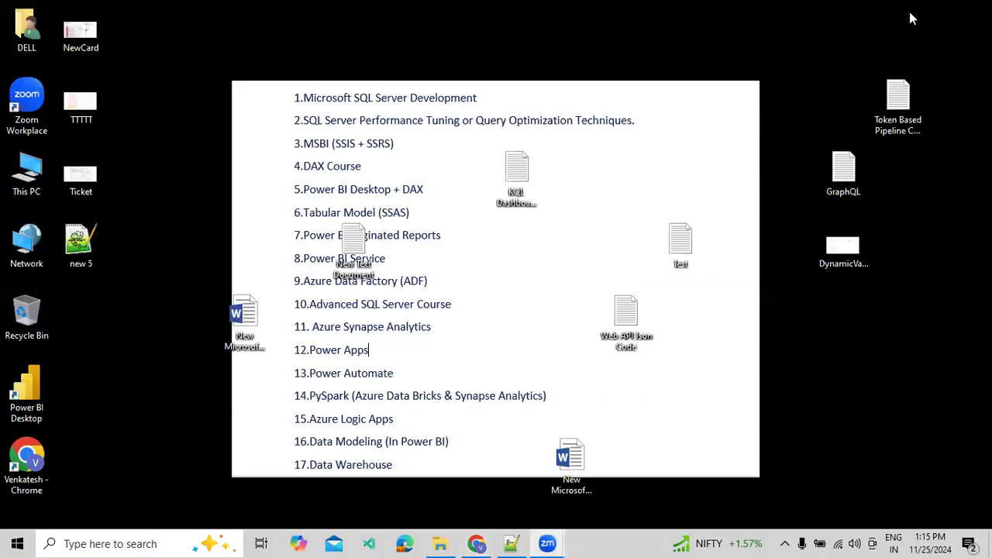
left_click(475, 543)
left_click(331, 288)
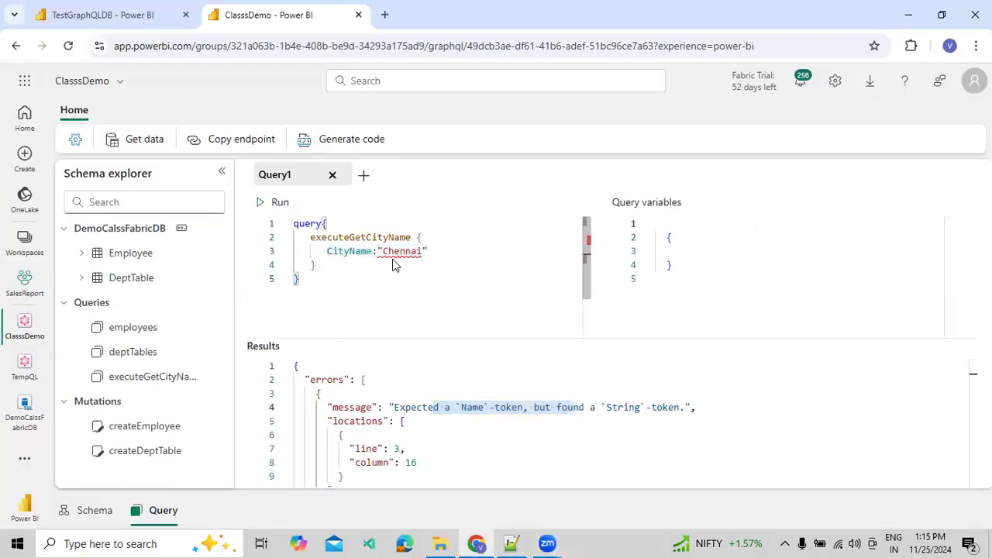
mouse_move(380, 258)
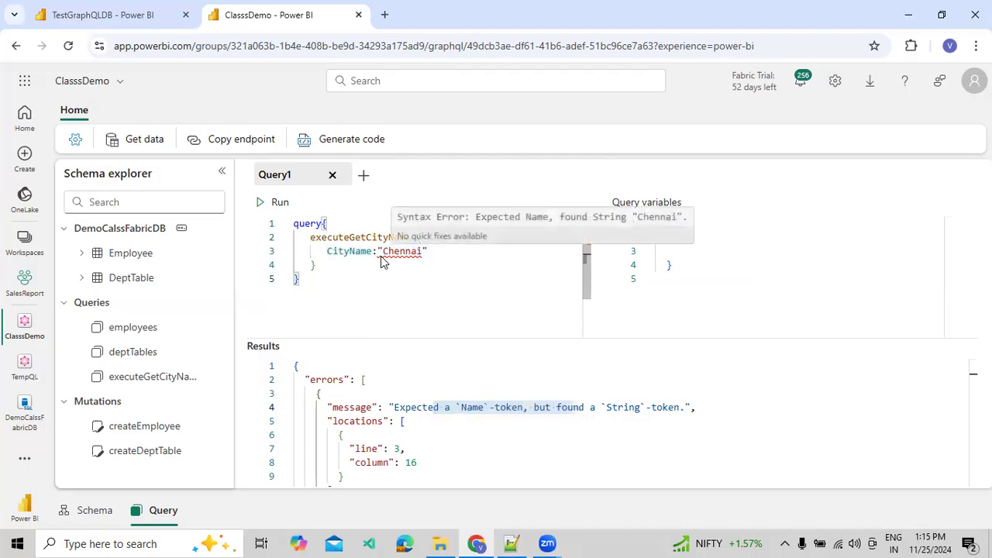
mouse_move(321, 242)
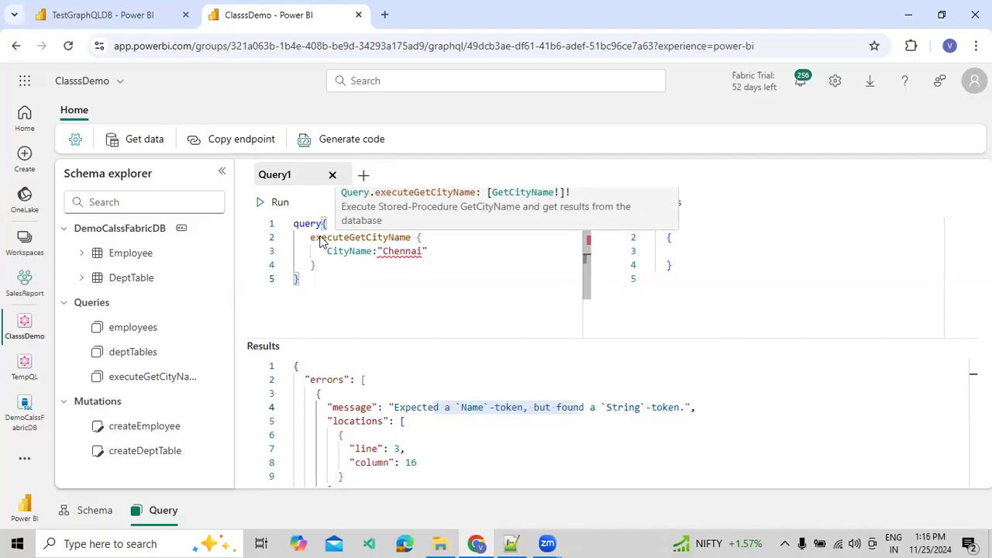
left_click(687, 250)
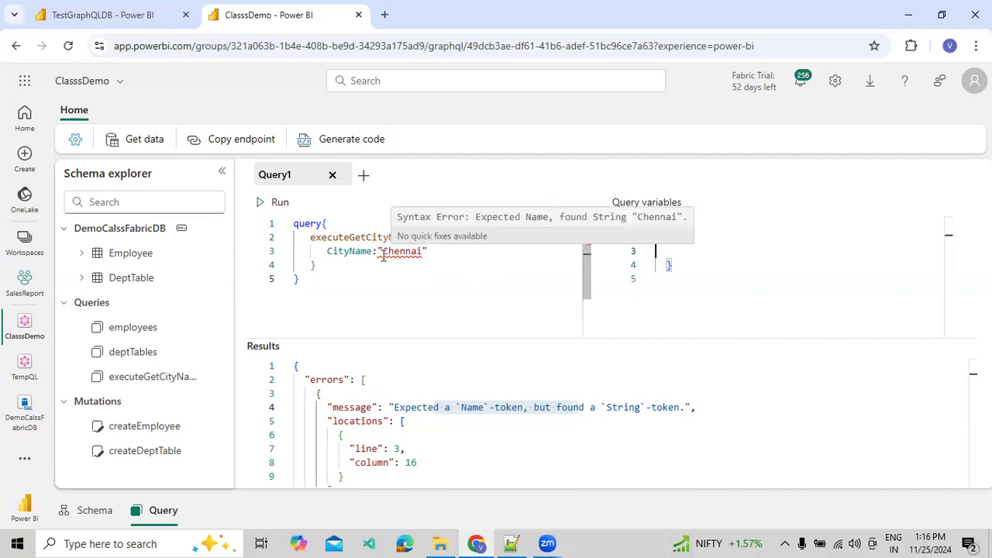
left_click(358, 261)
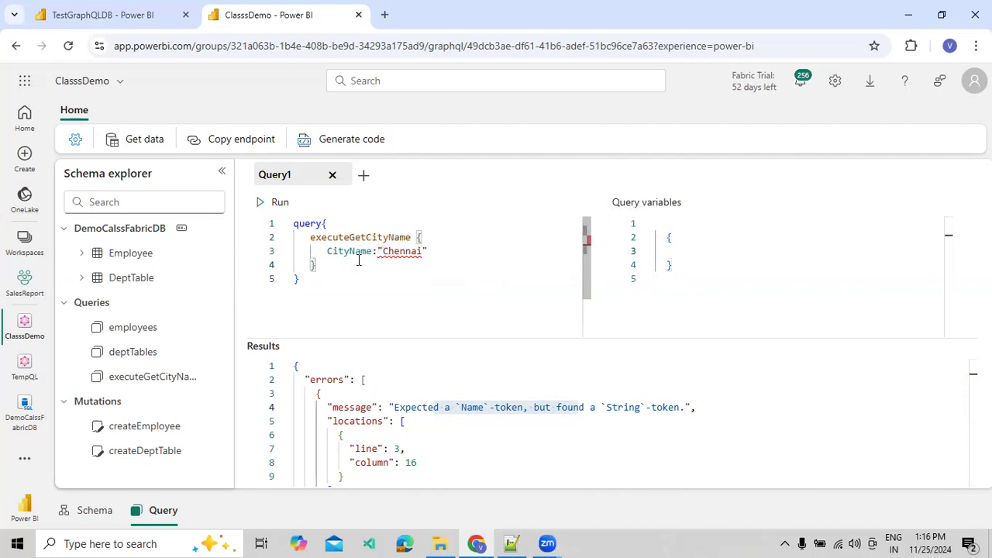
key("Return")
type("it")
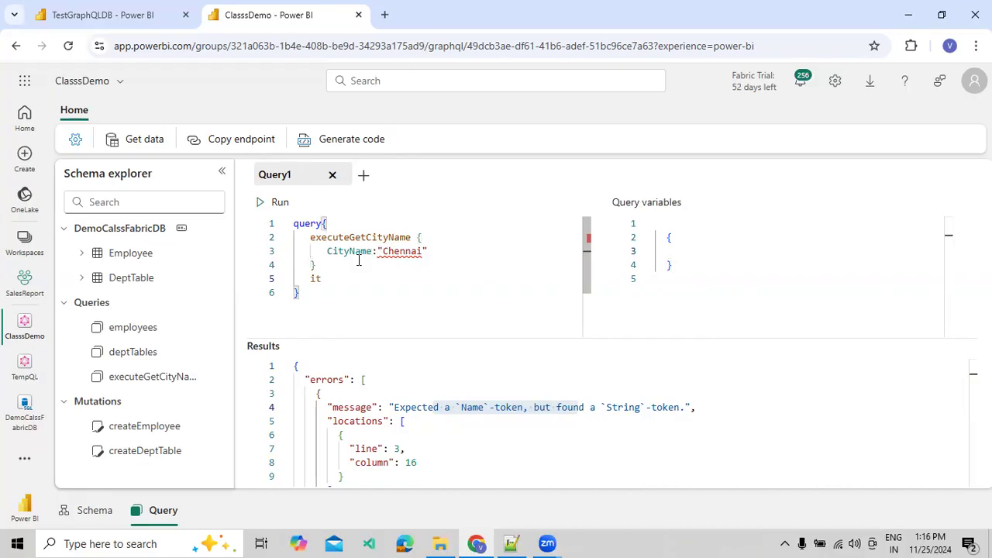
key("BackSpace")
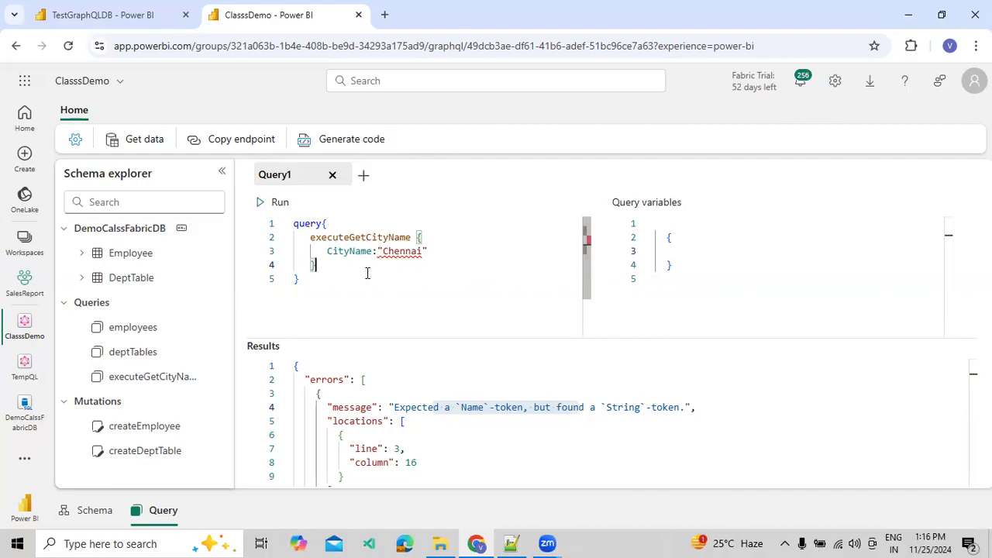
key("ctrl+a")
Open FinalDataWarehouse from the OneLake catalog as an additional data source for the GraphQL API.
left_click(116, 144)
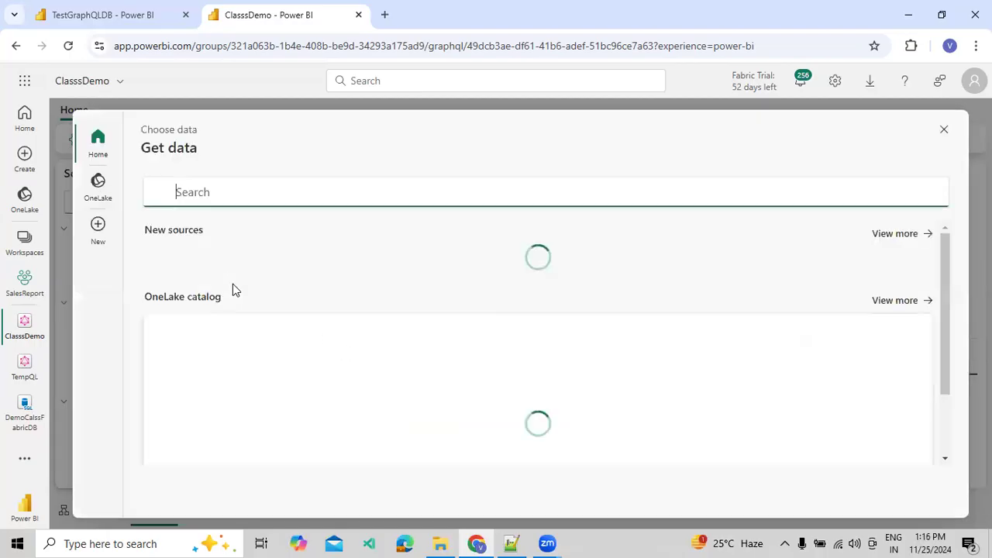
left_click(107, 189)
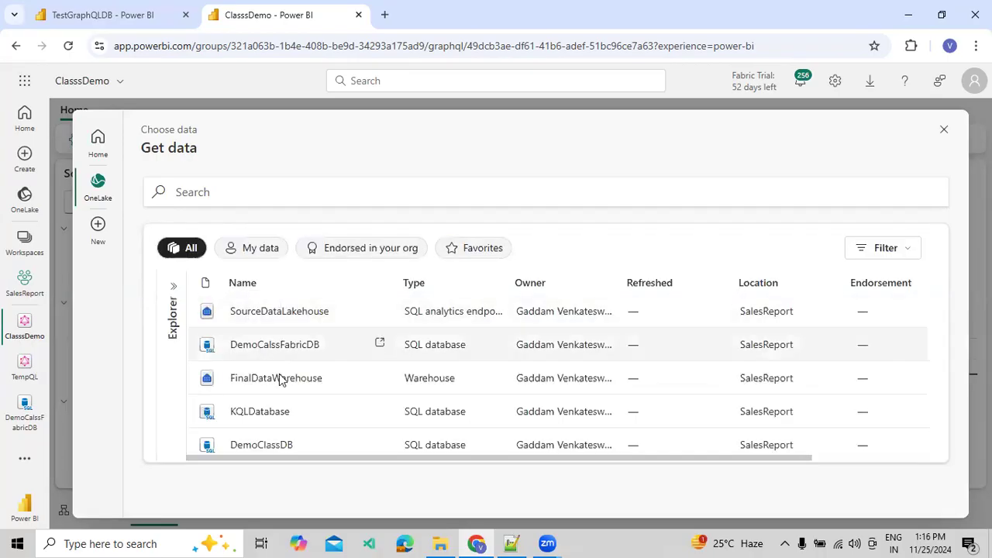
left_click(299, 388)
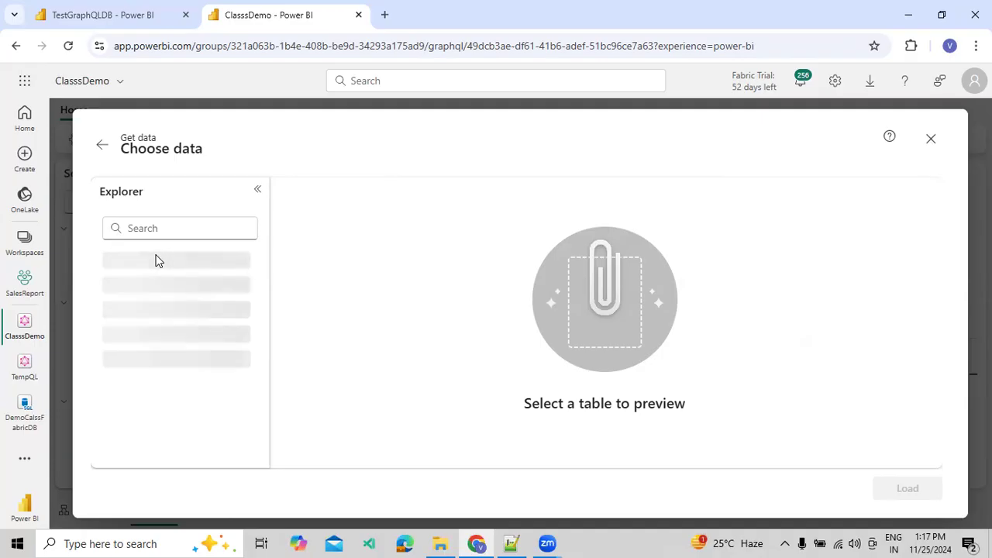
left_click(103, 145)
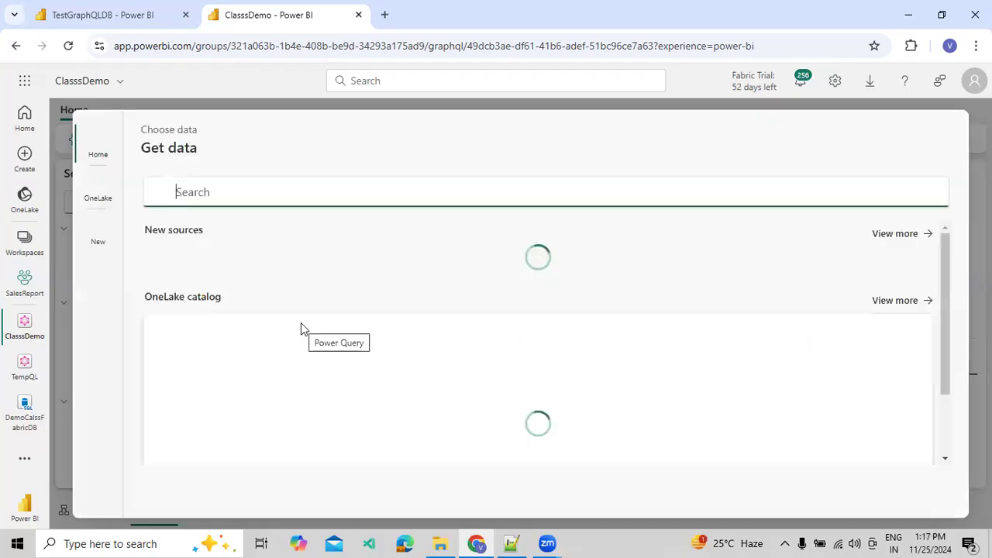
left_click(99, 185)
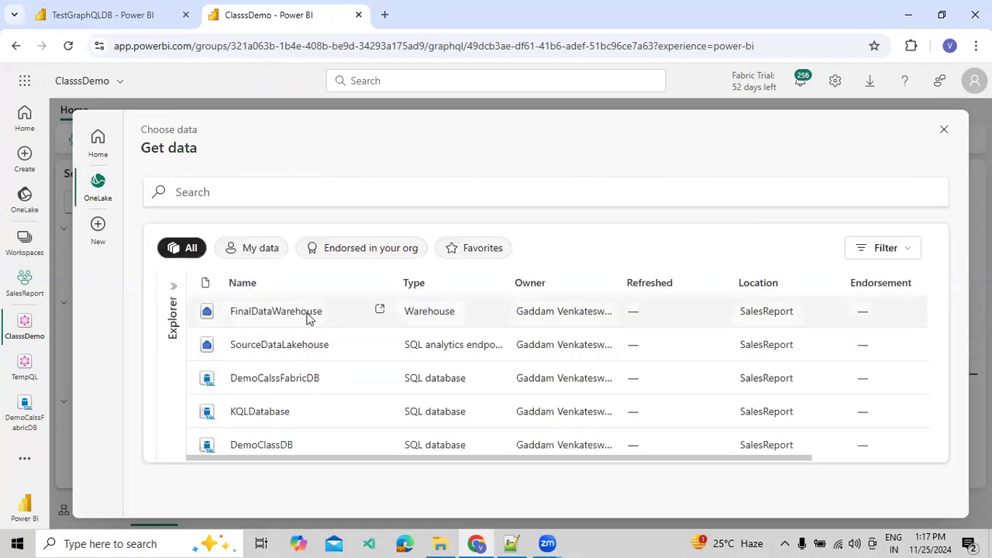
left_click(309, 316)
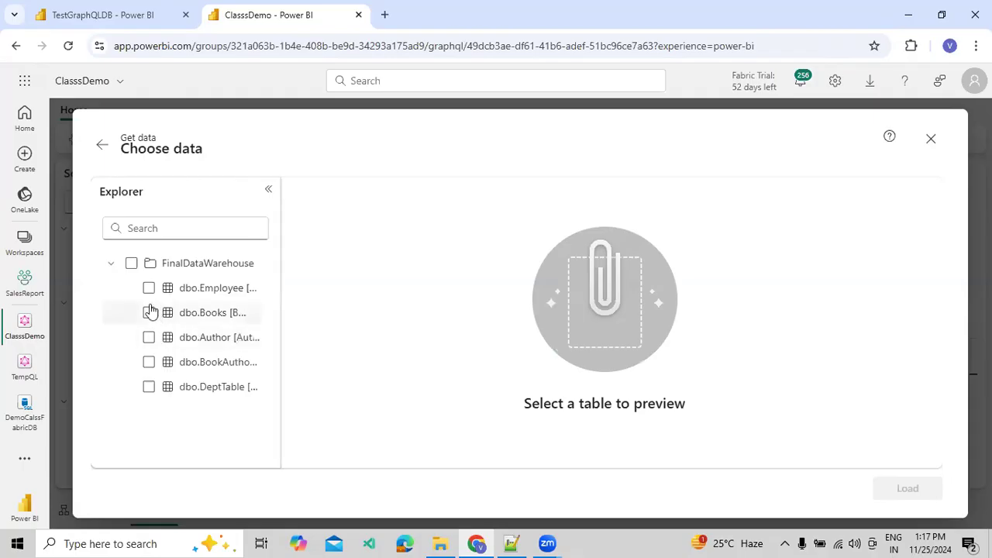
Select the dbo.DeptTable table of FinalDataWarehouse and resolve its name conflict by renaming the type to DeptTest.
left_click(148, 386)
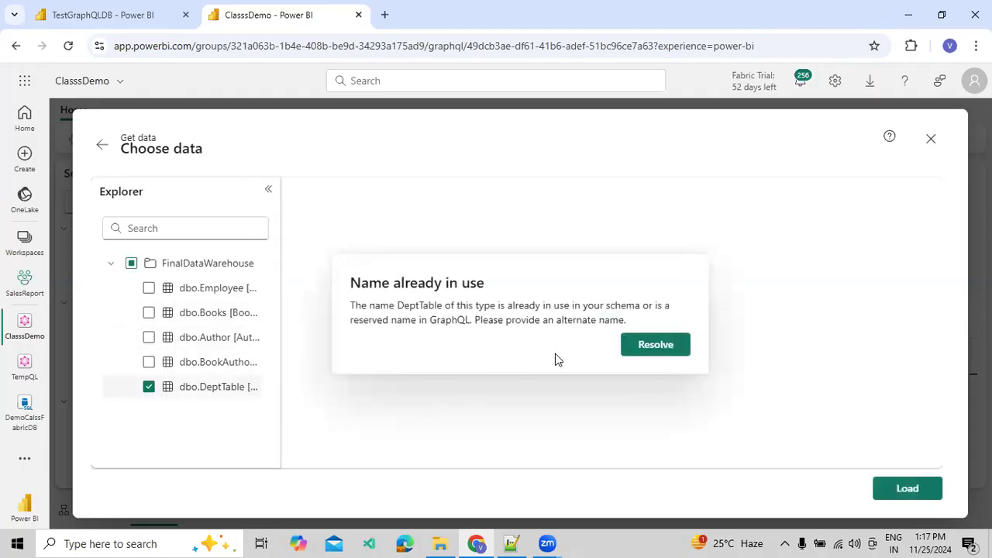
left_click(668, 345)
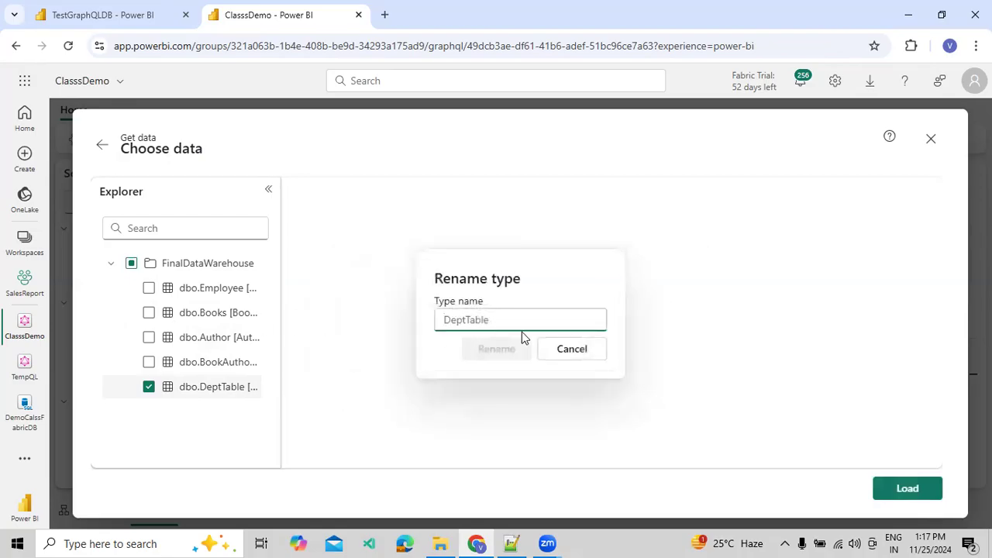
type("DeptTes")
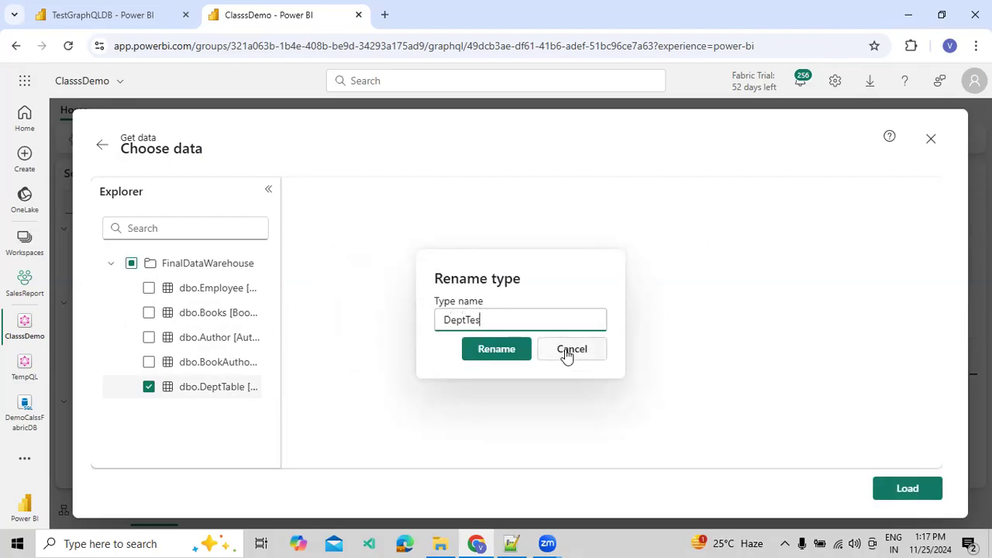
type("t")
left_click(502, 355)
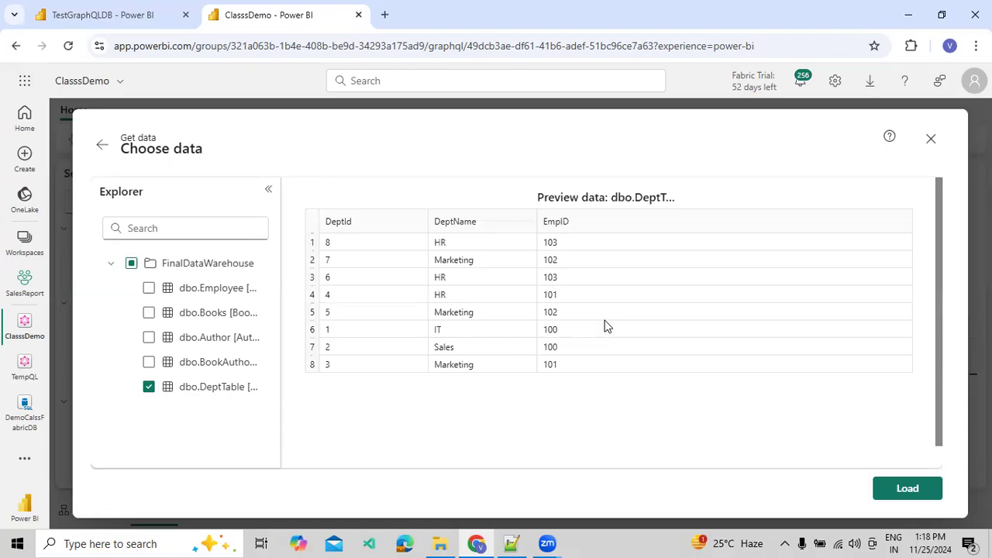
Load the selected warehouse table into the API and review the queries and mutations in the schema explorer.
left_click(916, 490)
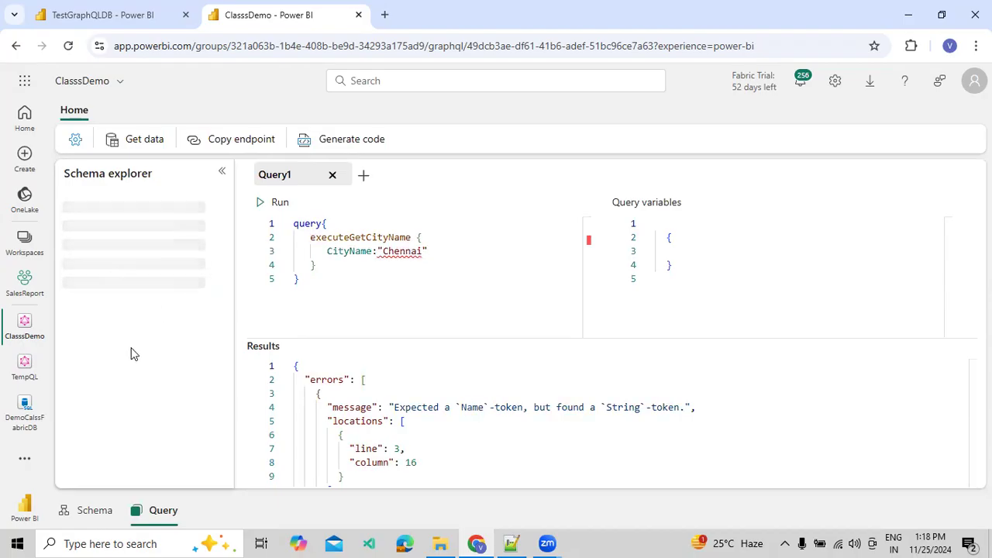
scroll(139, 314, "down", 1)
scroll(140, 313, "up", 1)
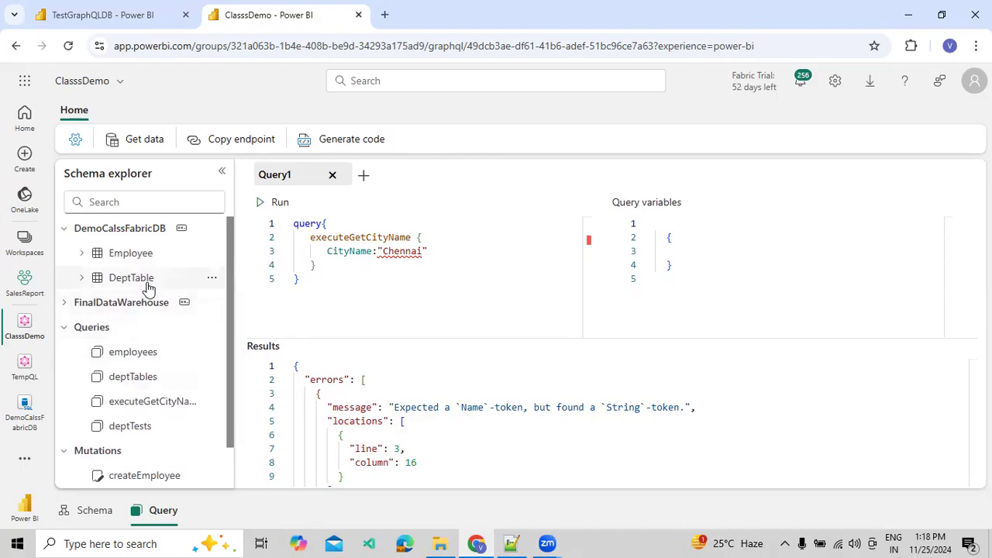
scroll(154, 305, "down", 1)
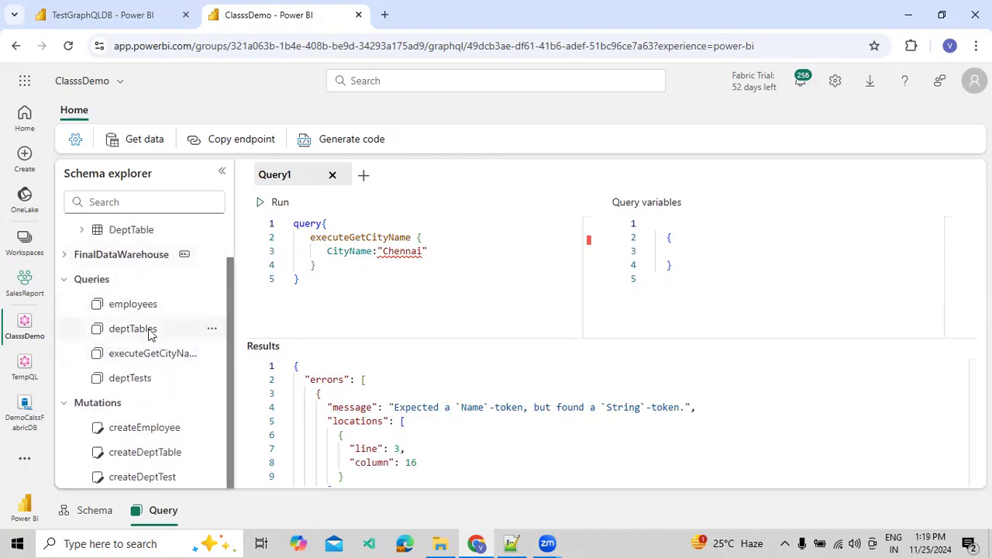
scroll(157, 377, "up", 1)
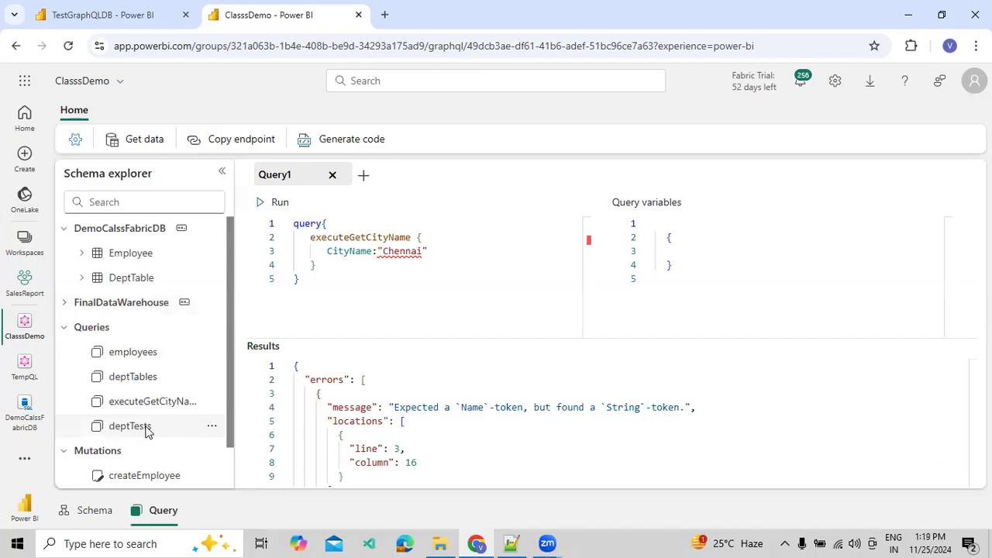
Browse the OneLake catalog for another data source and choose the SourceDataLakehouse SQL analytics endpoint.
left_click(116, 141)
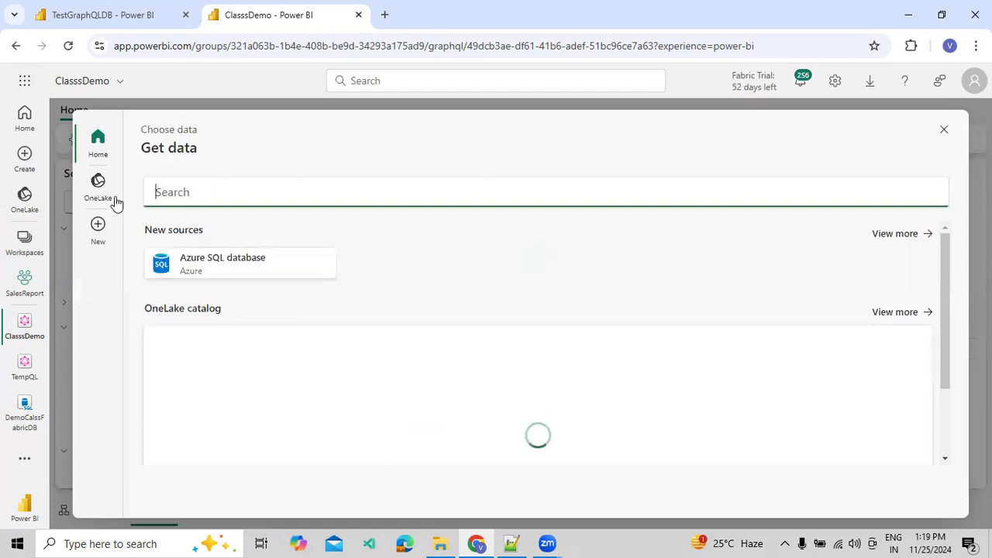
left_click(101, 193)
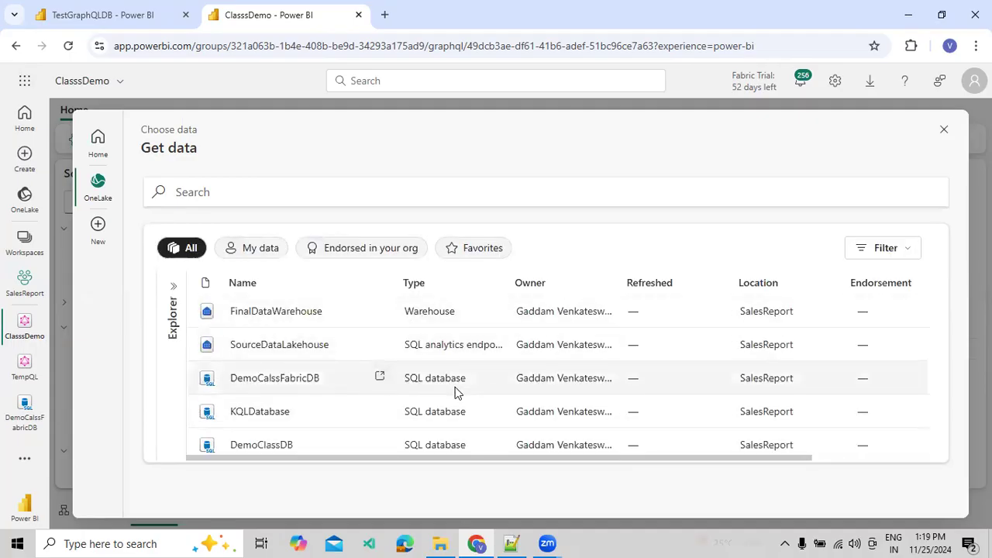
scroll(458, 393, "down", 1)
scroll(454, 403, "down", 1)
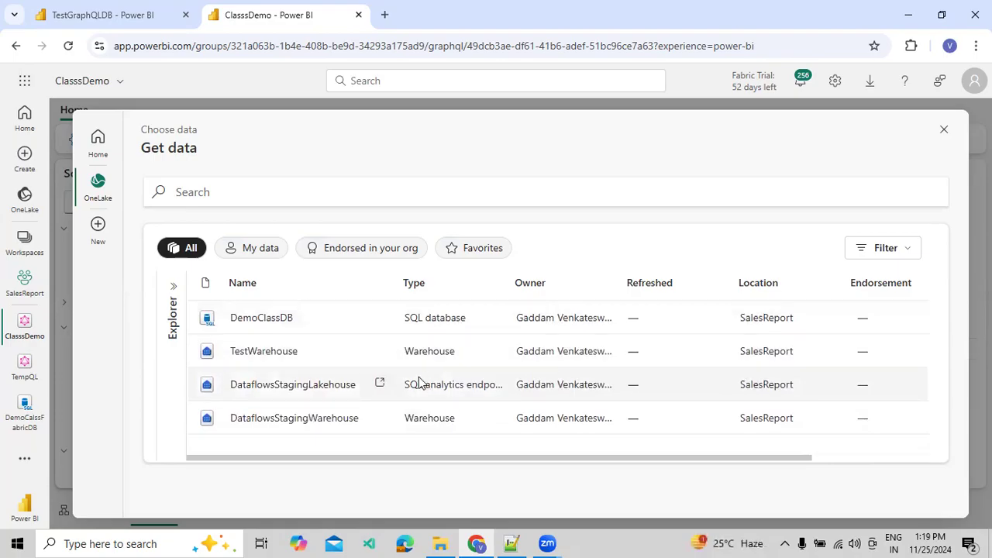
scroll(418, 380, "up", 2)
left_click(297, 345)
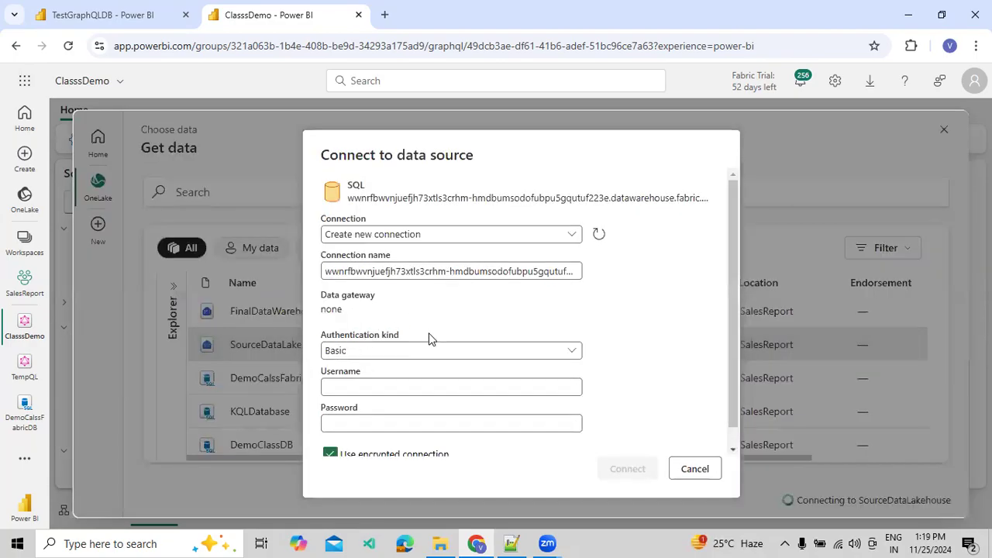
Connect to SourceDataLakehouse with Organizational account authentication, signing in with the existing account.
scroll(424, 350, "down", 1)
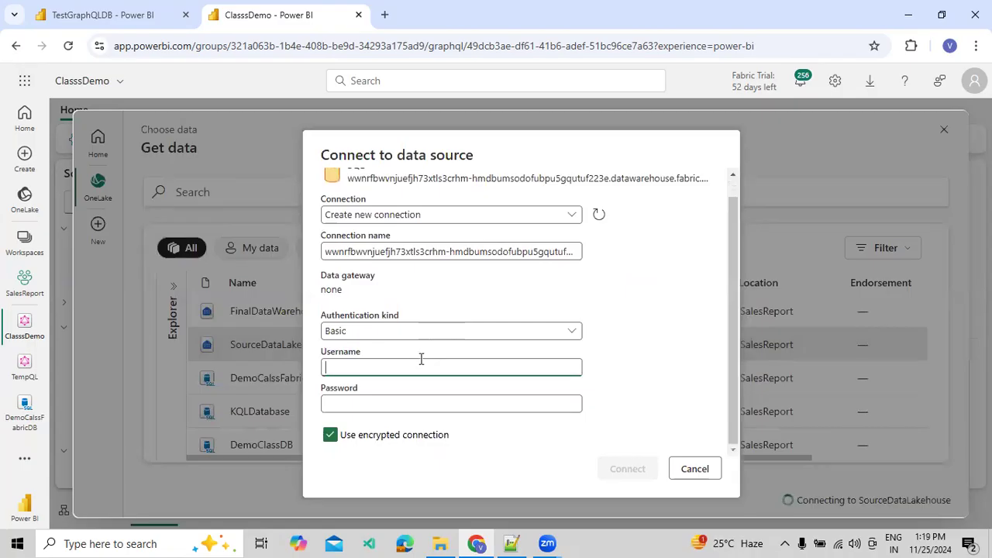
left_click(439, 330)
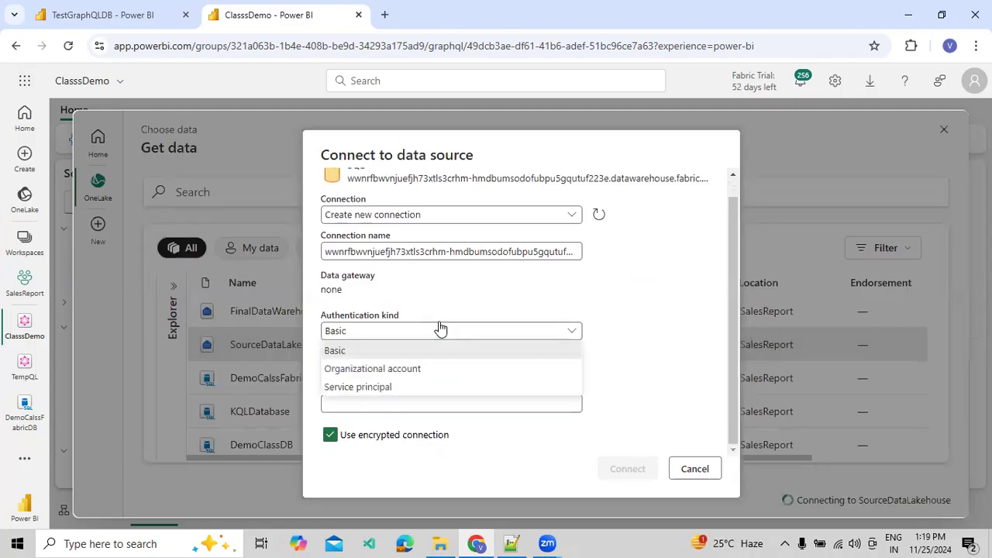
left_click(420, 368)
left_click(358, 397)
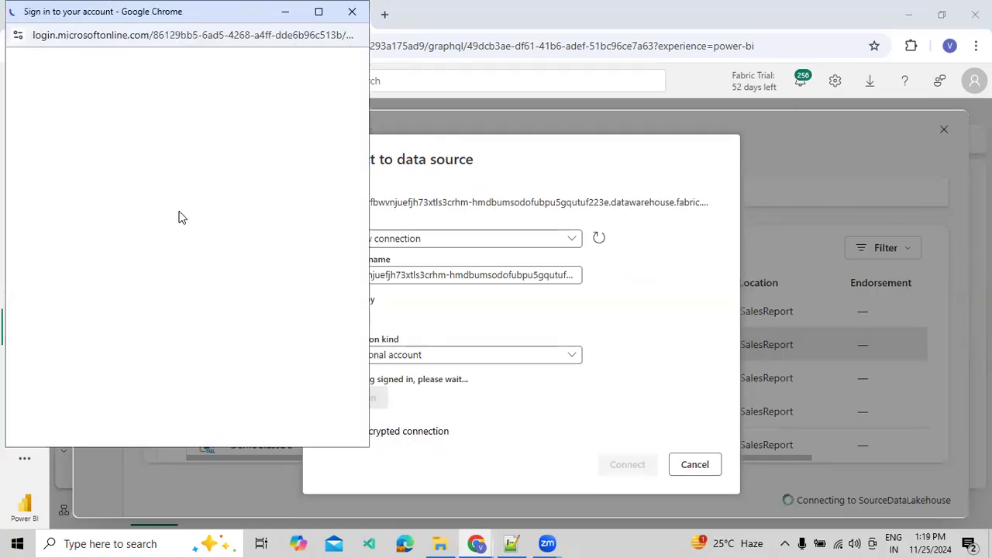
left_click(201, 147)
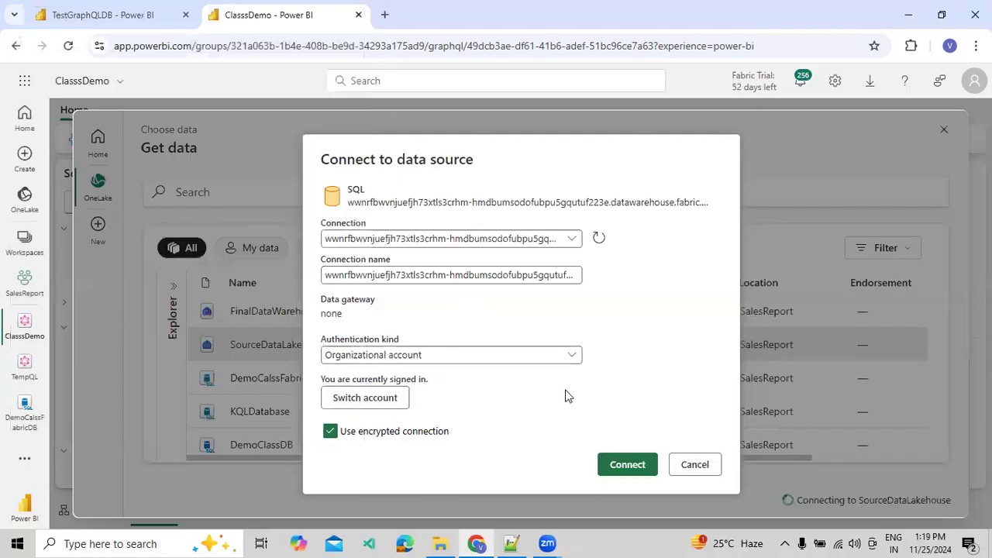
left_click(612, 465)
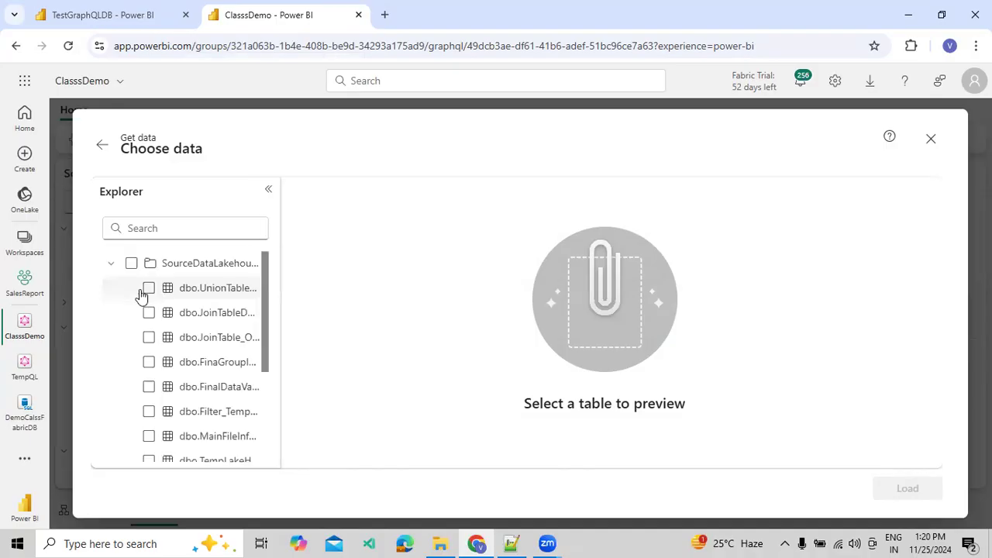
Load the dbo.UnionTable… table from SourceDataLakehouse into the API and review the updated schema explorer.
left_click(144, 291)
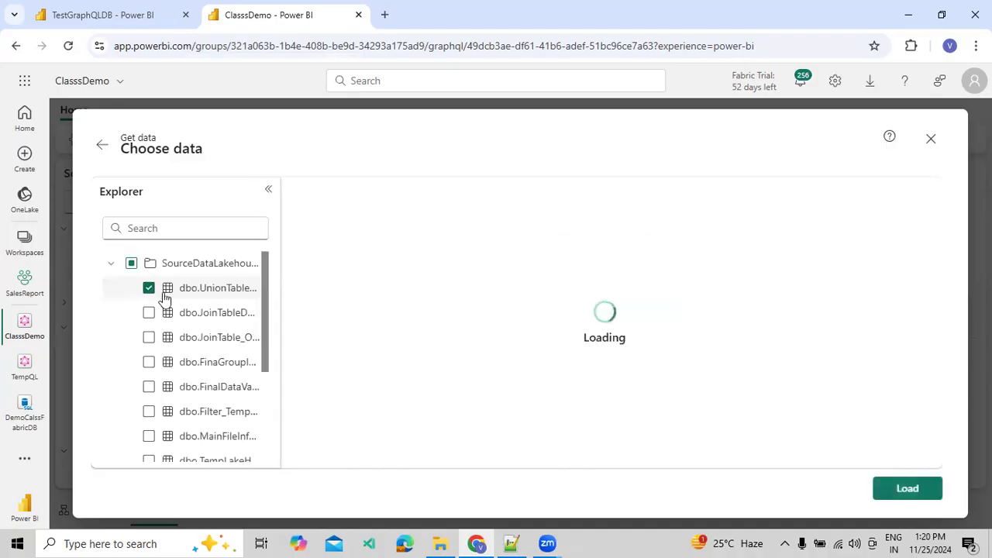
left_click(889, 491)
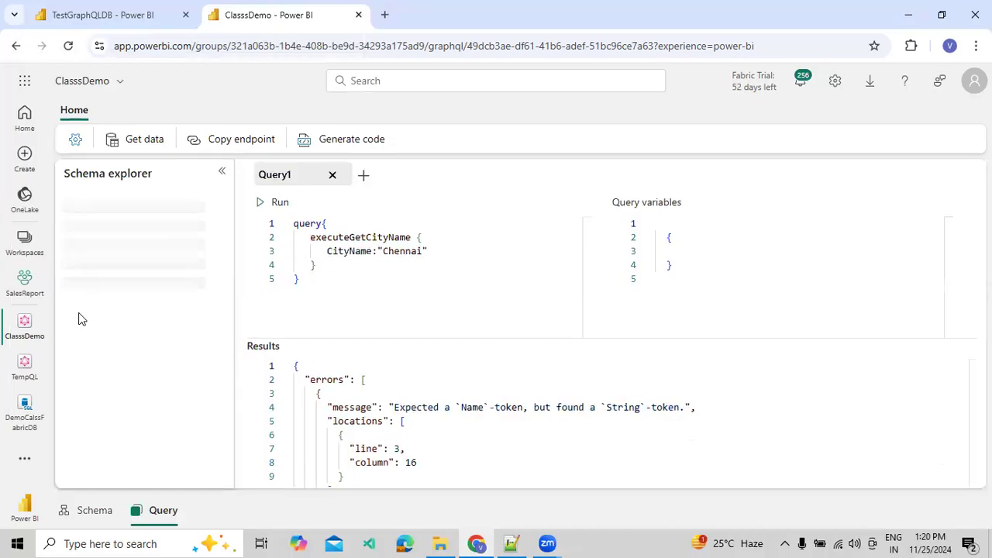
scroll(140, 329, "down", 1)
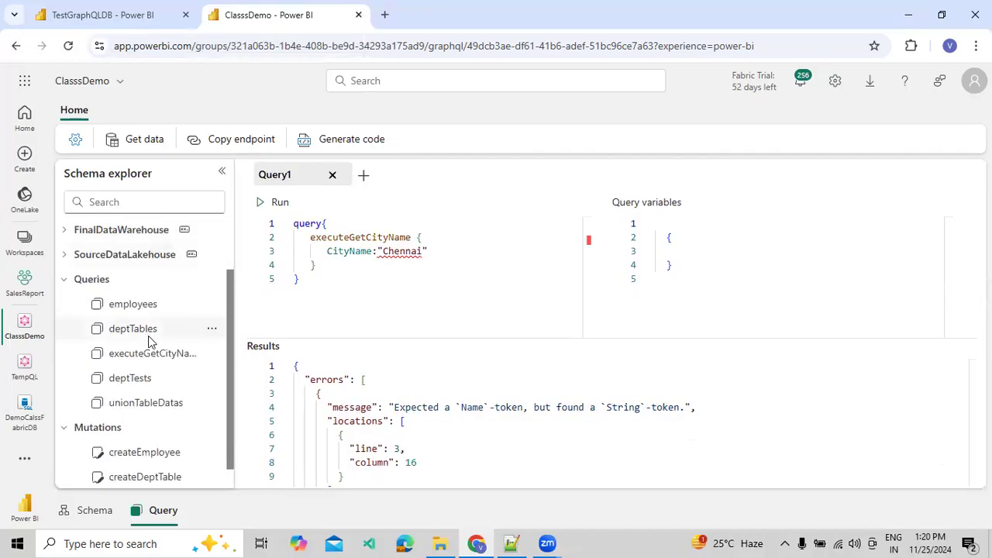
scroll(89, 321, "up", 1)
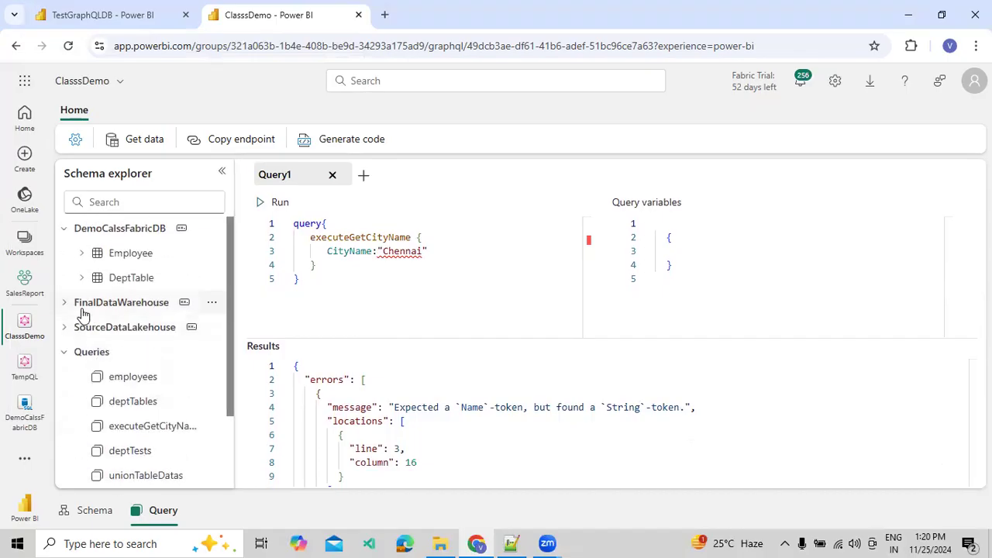
Examine which tables belong to DemoCalssFabricDB, FinalDataWarehouse and SourceDataLakehouse in the schema explorer.
left_click(65, 228)
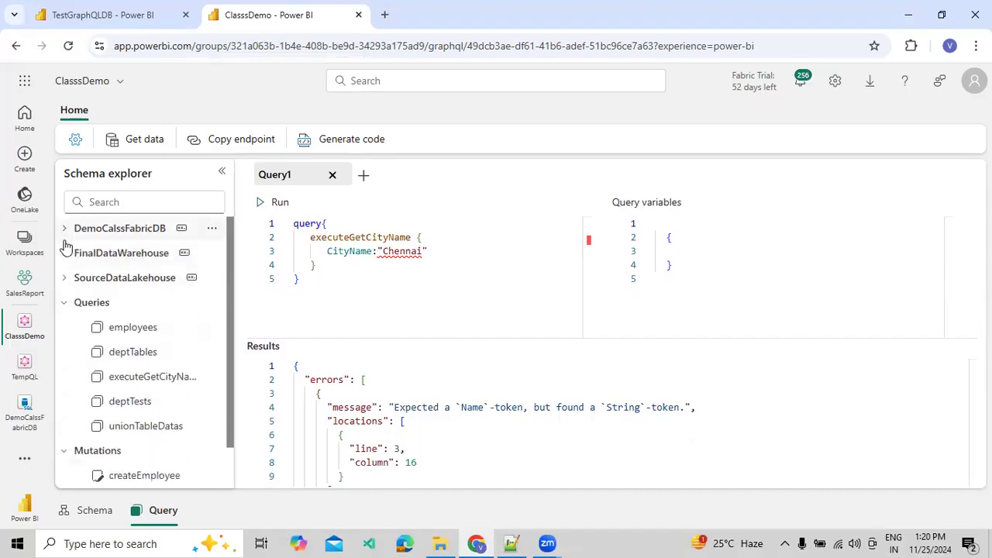
left_click(63, 303)
left_click(66, 279)
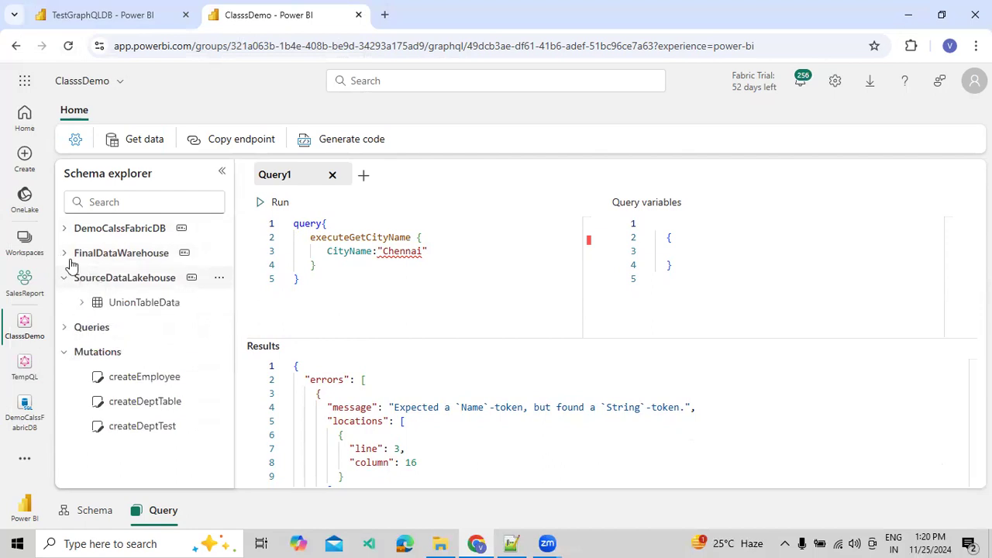
left_click(66, 253)
left_click(65, 253)
left_click(65, 229)
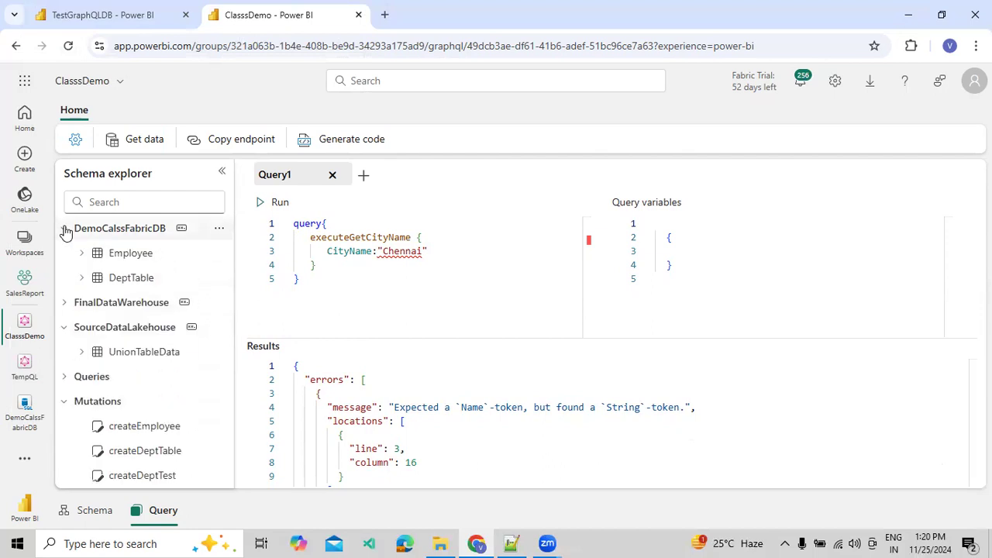
left_click(65, 229)
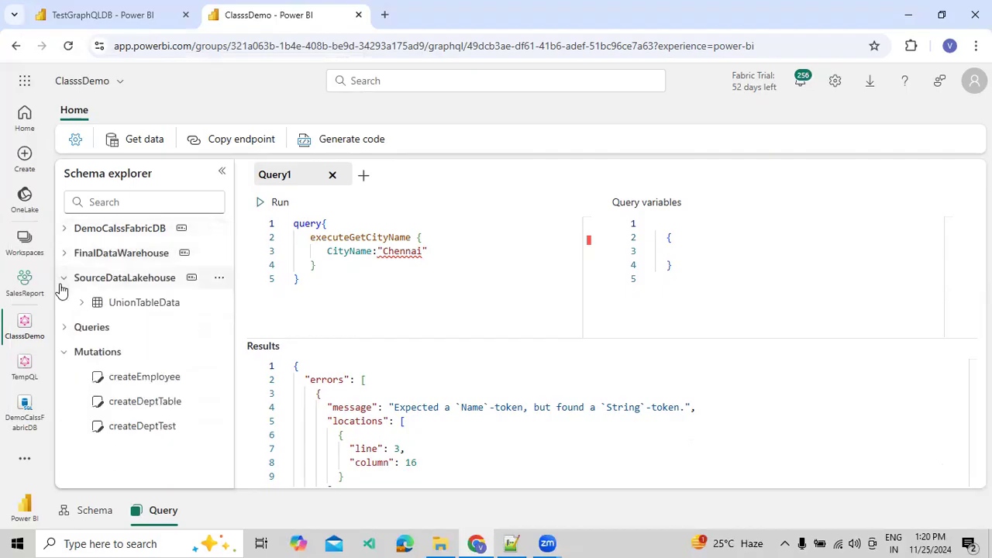
left_click(64, 278)
left_click(64, 254)
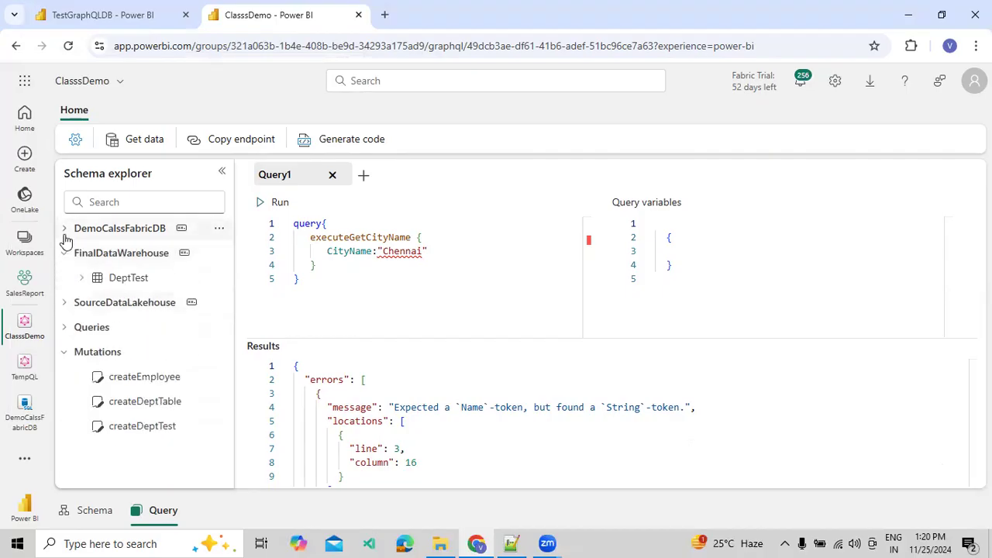
left_click(65, 228)
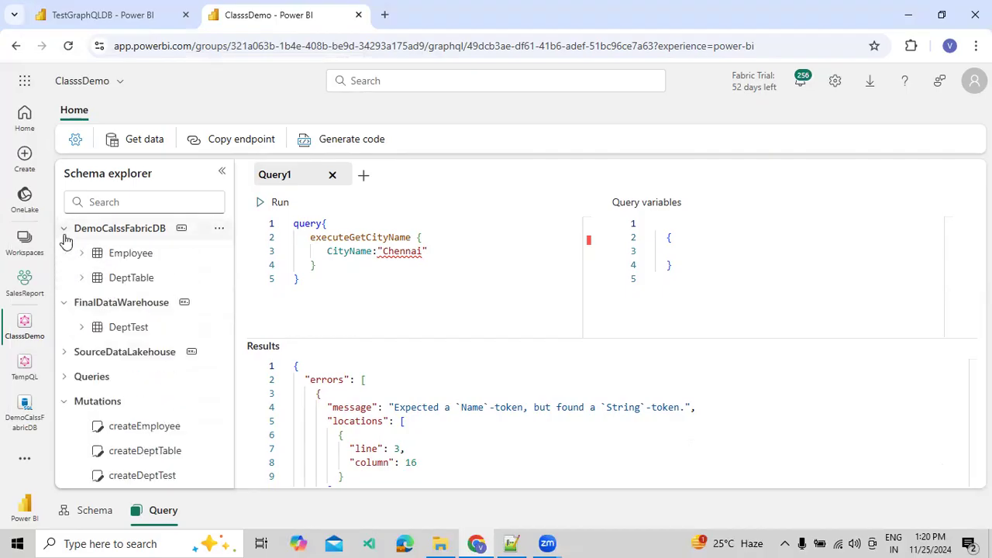
Review the schema options available for the DemoCalssFabricDB and FinalDataWarehouse data sources.
left_click(219, 229)
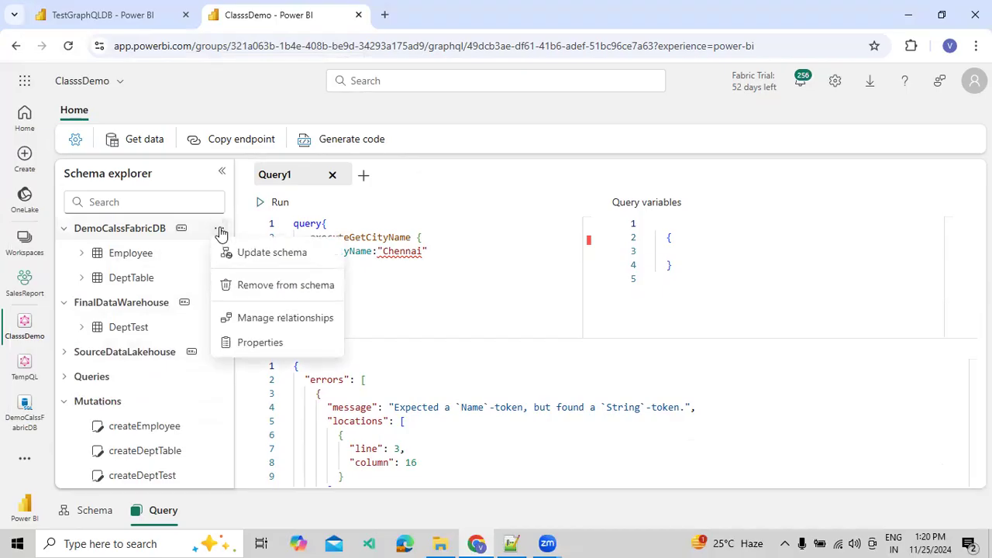
left_click(150, 302)
left_click(219, 303)
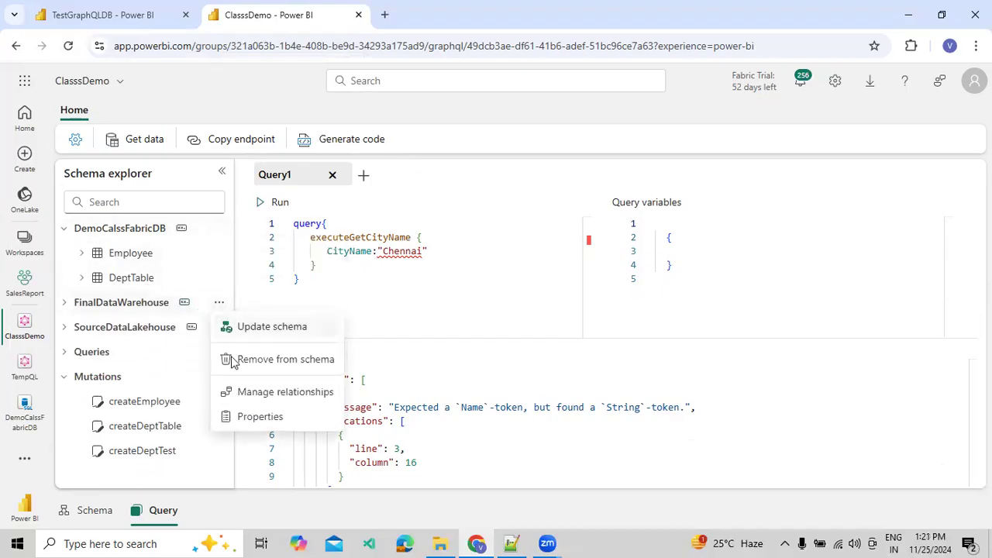
left_click(334, 275)
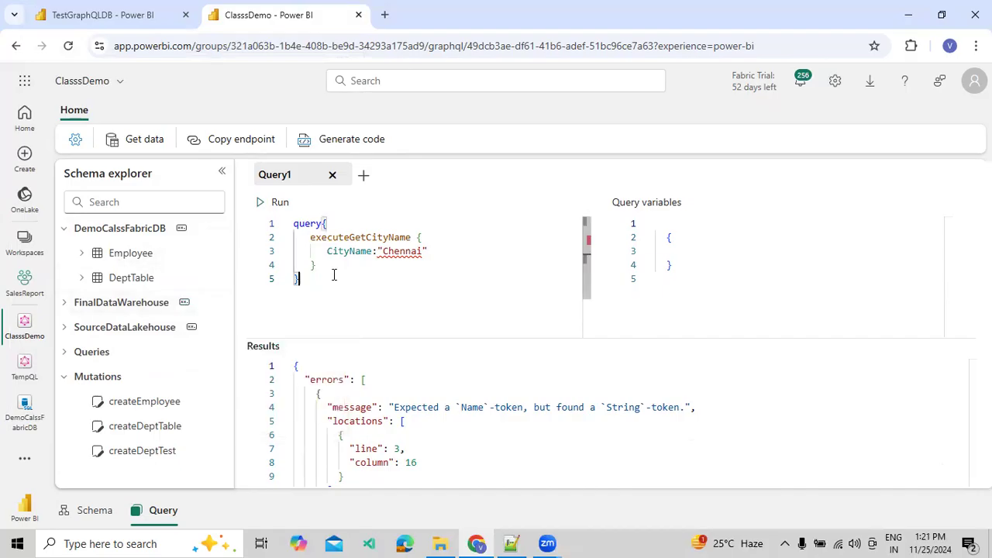
Review the Employee table's relationships and check which cardinalities and From types a new relationship offers, without creating one.
left_click(220, 254)
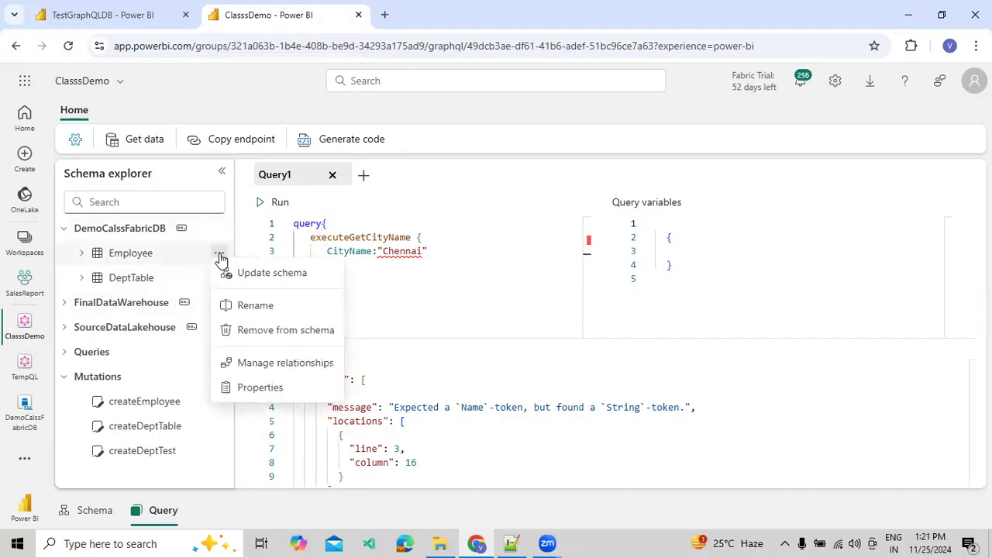
left_click(243, 367)
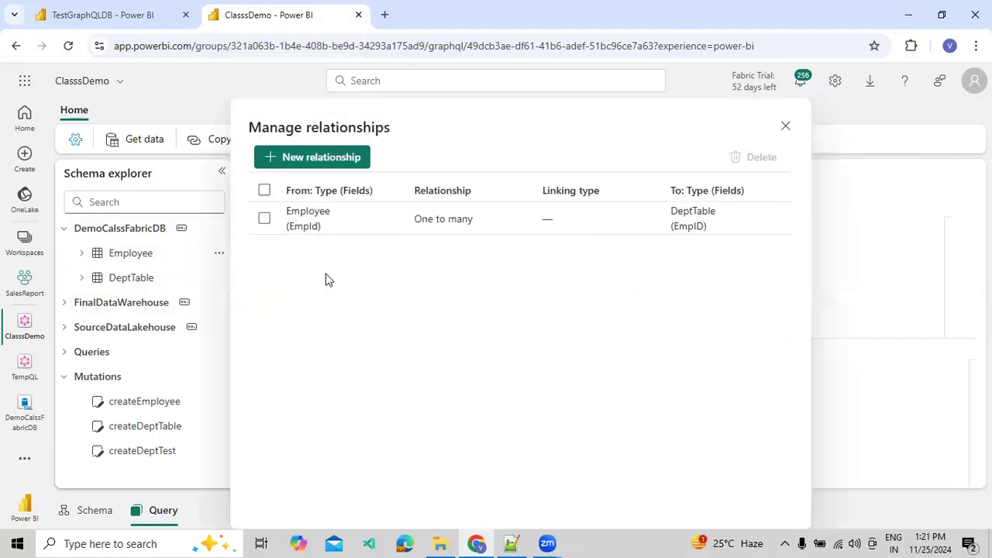
left_click(325, 158)
left_click(380, 329)
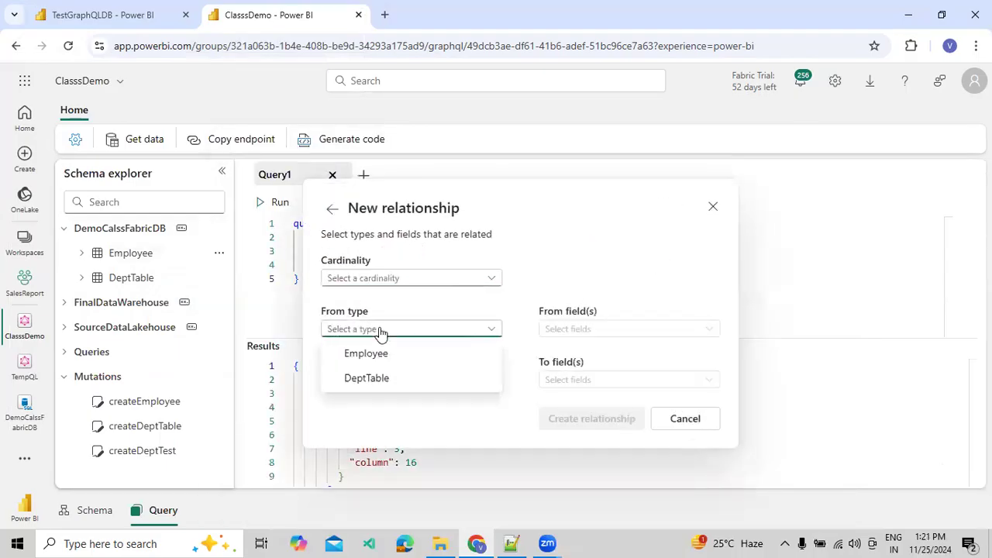
left_click(399, 279)
left_click(565, 271)
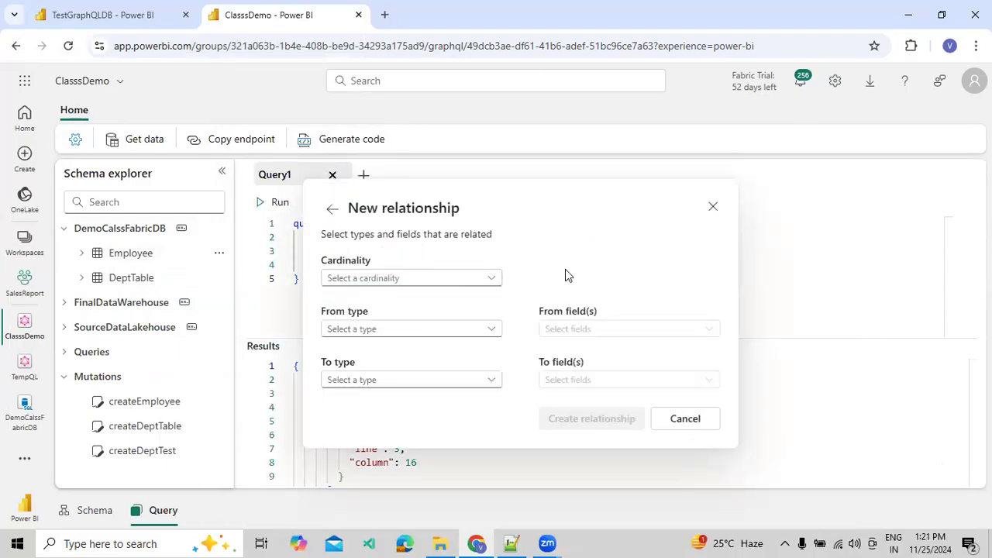
left_click(472, 330)
left_click(587, 277)
left_click(454, 328)
left_click(672, 419)
left_click(673, 418)
Check which From types a new SourceDataLakehouse relationship offers, cancel it, and collapse the DemoCalssFabricDB tables.
left_click(217, 329)
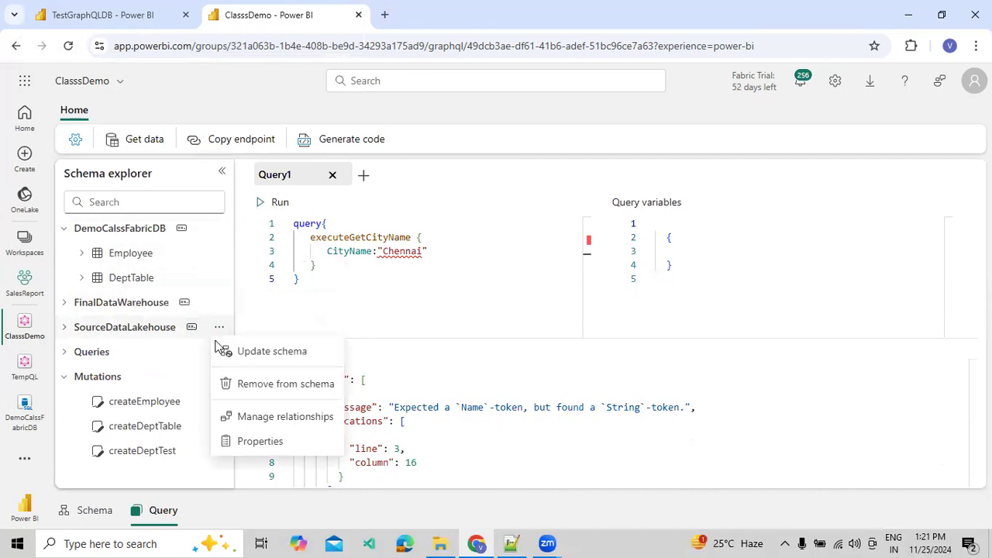
left_click(245, 419)
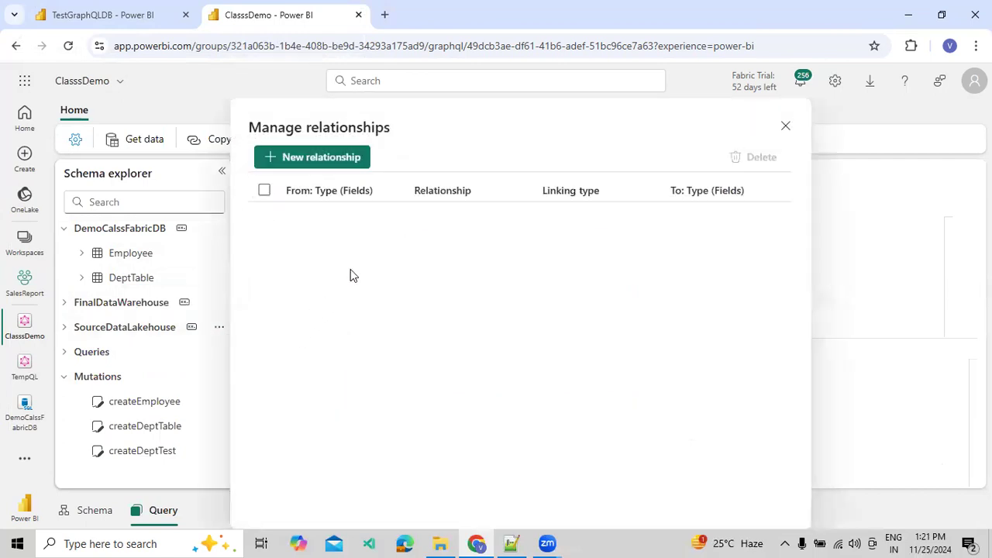
left_click(319, 157)
left_click(382, 330)
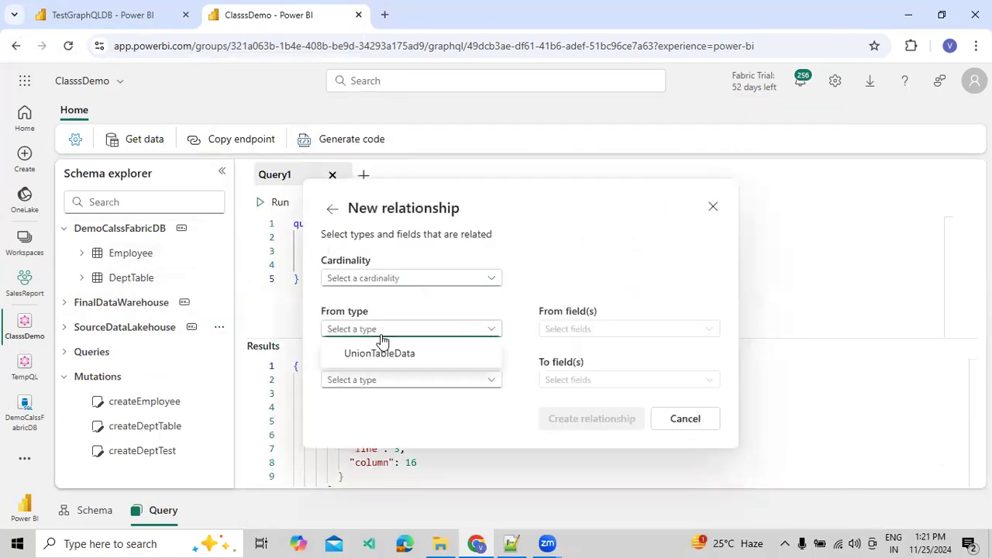
left_click(392, 281)
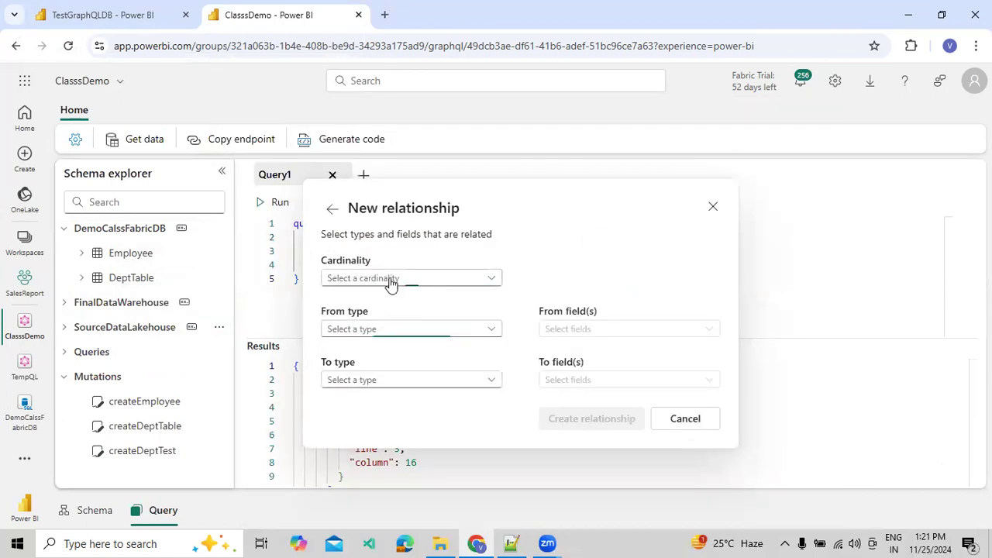
left_click(713, 421)
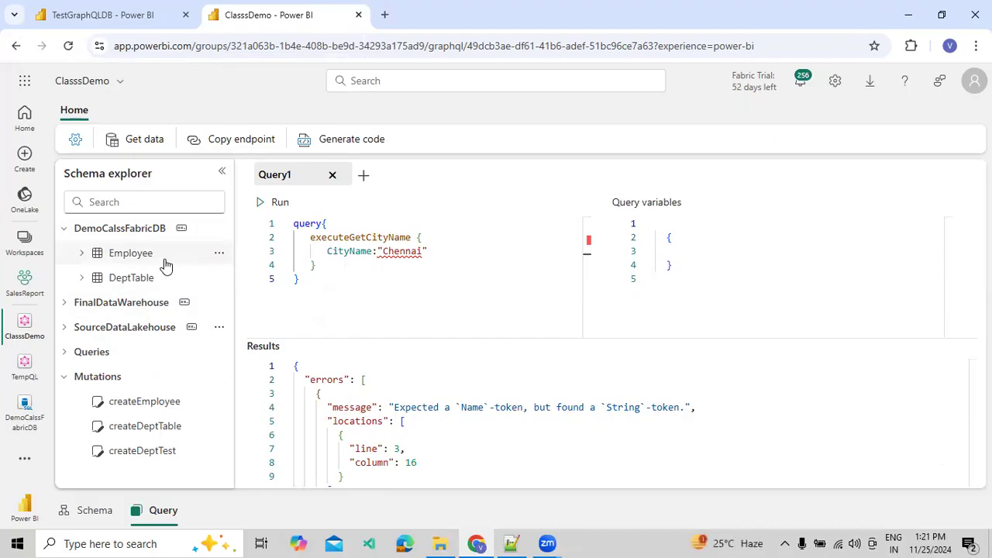
left_click(385, 275)
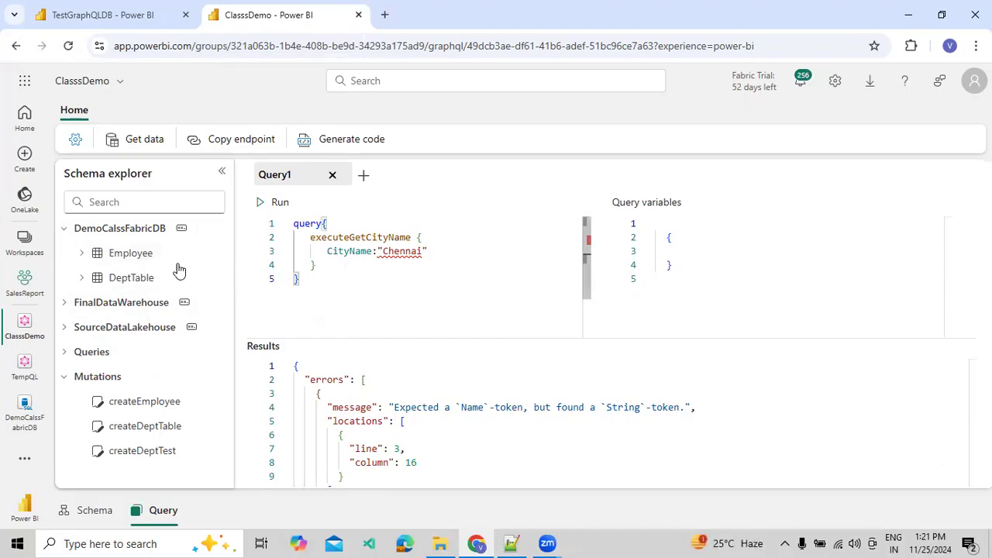
left_click(62, 233)
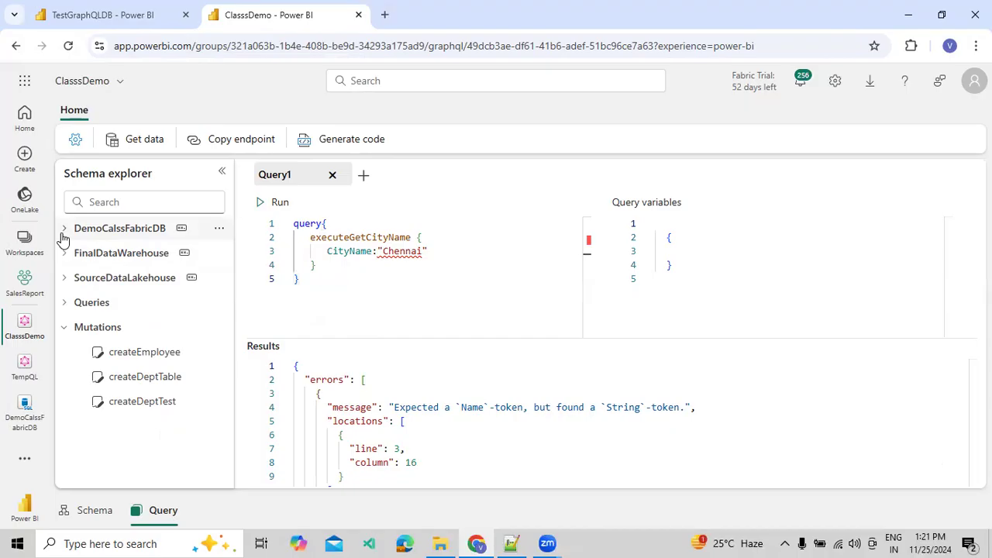